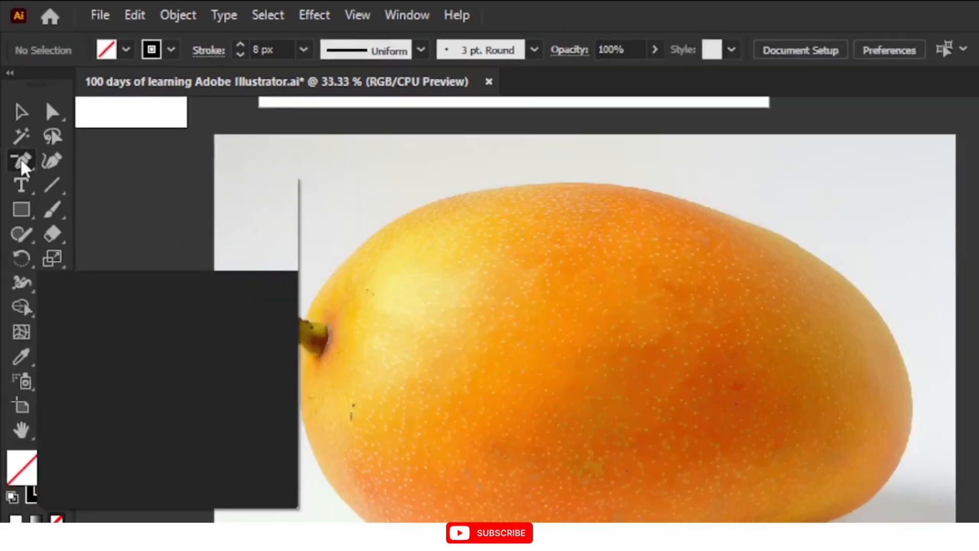
Make the Pen tool the current tool of its group and return to the Selection tool
{"action": "left_click", "coordinate": [27, 204]}
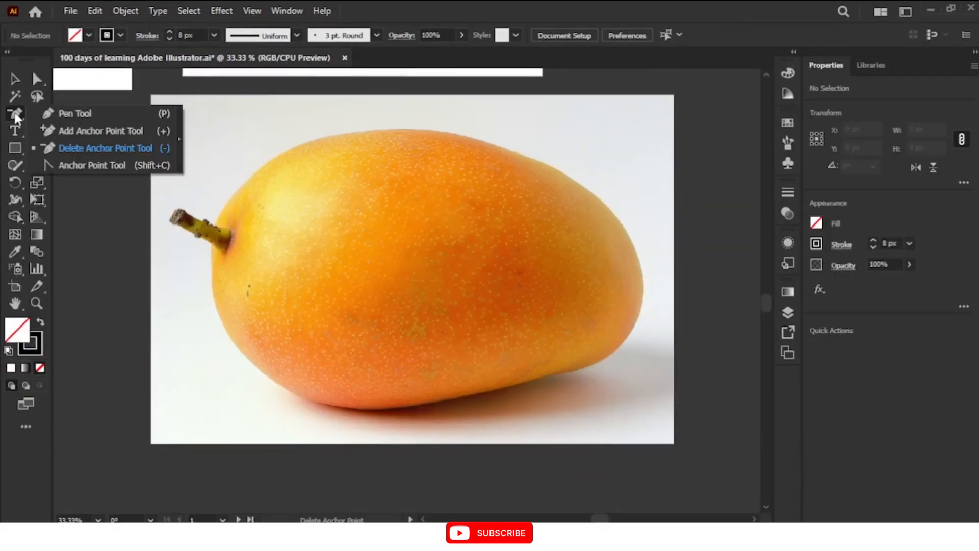
{"action": "left_click", "coordinate": [85, 115]}
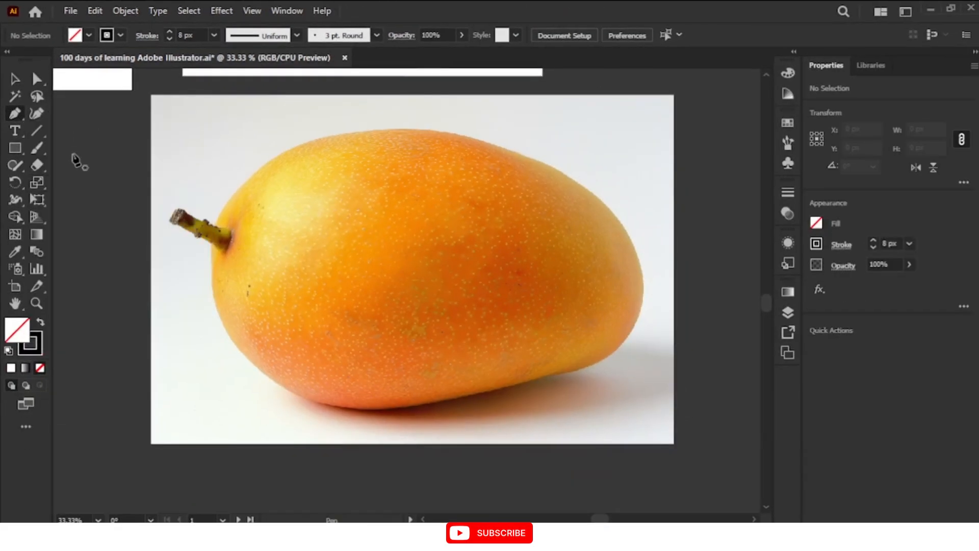
{"action": "left_click", "coordinate": [14, 78]}
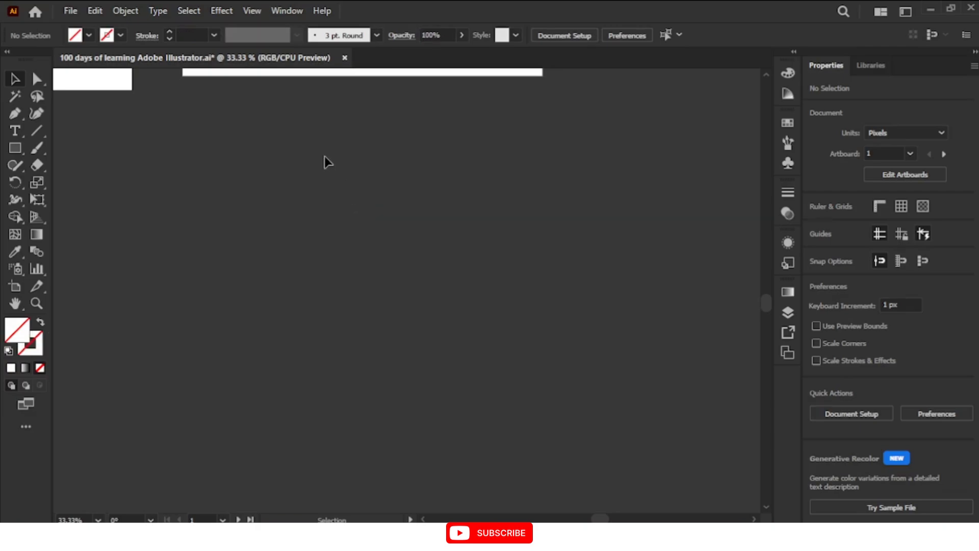
Place the mango-still-life image with Link turned off, sized about 1562 by 1041 px, on the empty canvas
{"action": "left_click", "coordinate": [75, 9]}
{"action": "left_click", "coordinate": [155, 271]}
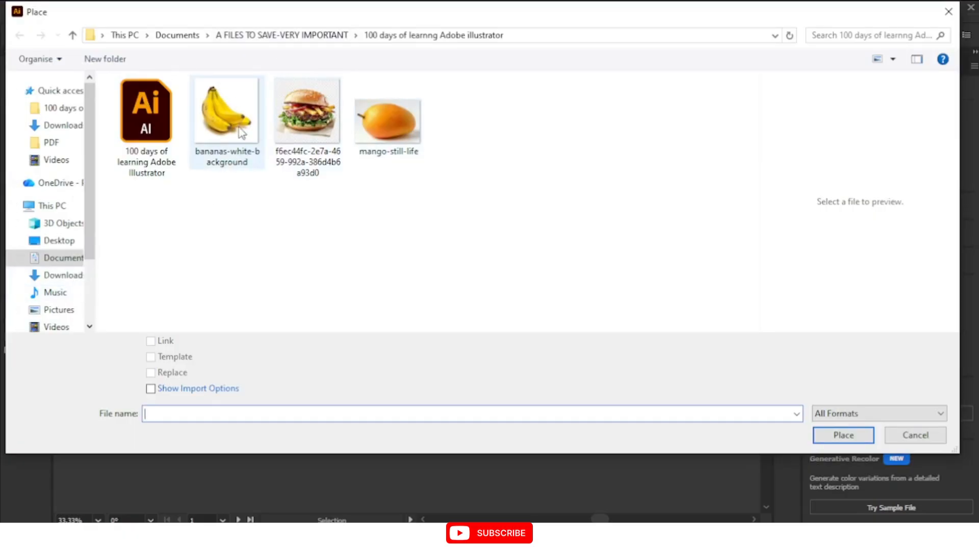
{"action": "left_click", "coordinate": [396, 124]}
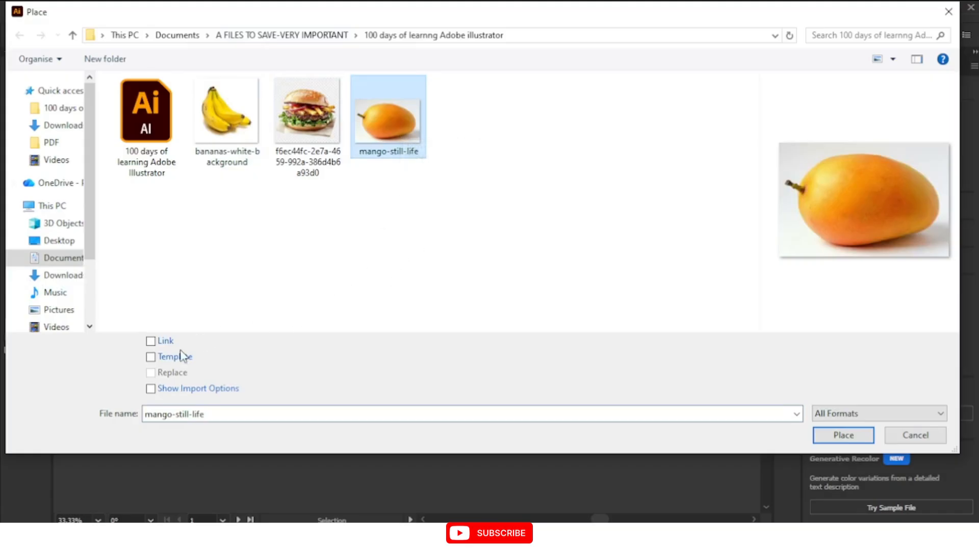
{"action": "left_click", "coordinate": [154, 344]}
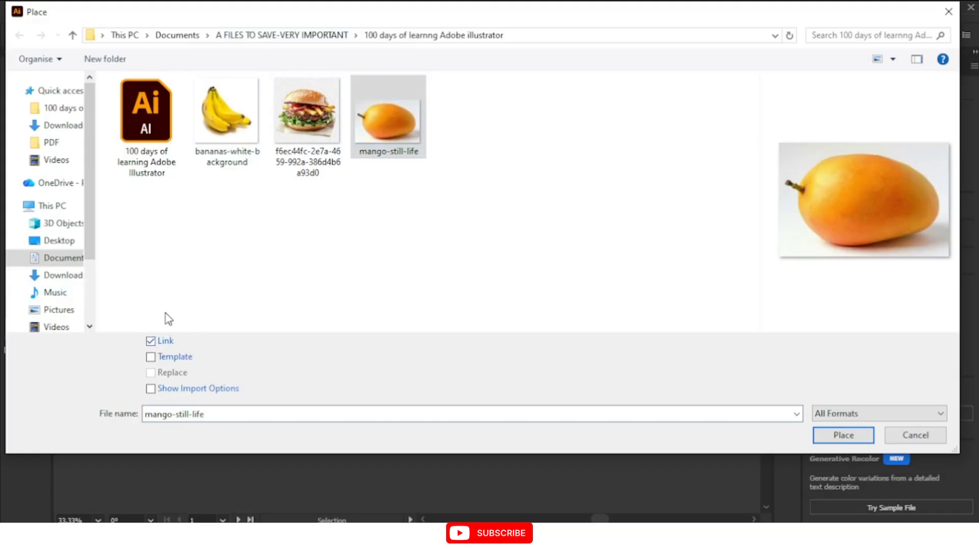
{"action": "left_click", "coordinate": [387, 135]}
{"action": "left_click", "coordinate": [151, 341]}
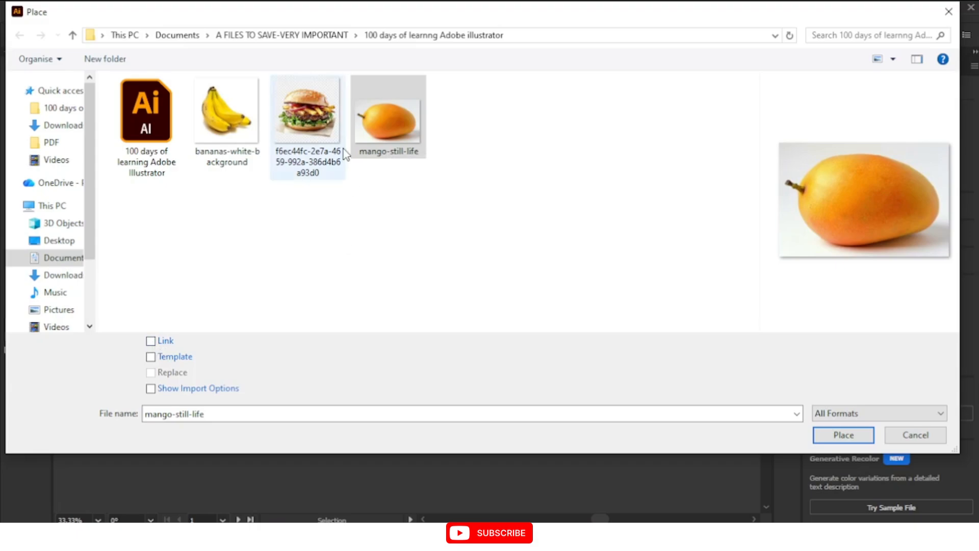
{"action": "left_click", "coordinate": [850, 438]}
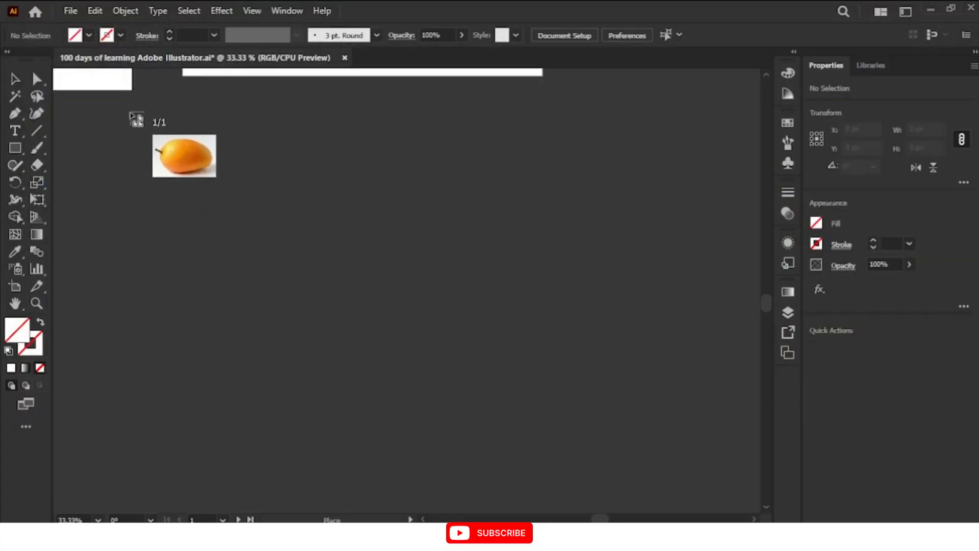
{"action": "left_click_drag", "start_coordinate": [133, 114], "coordinate": [711, 463]}
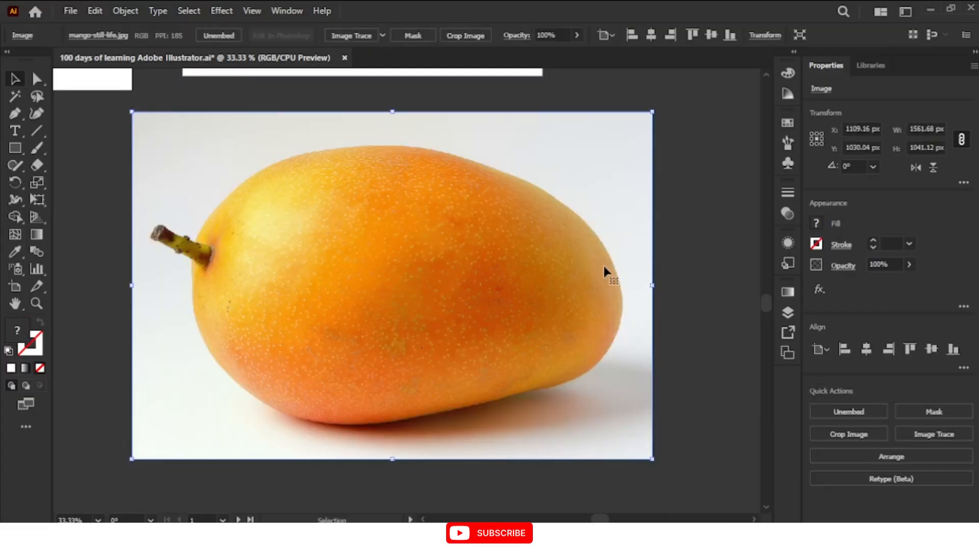
Shift the placed mango image slightly and lock it
{"action": "key", "text": "ctrl+equal"}
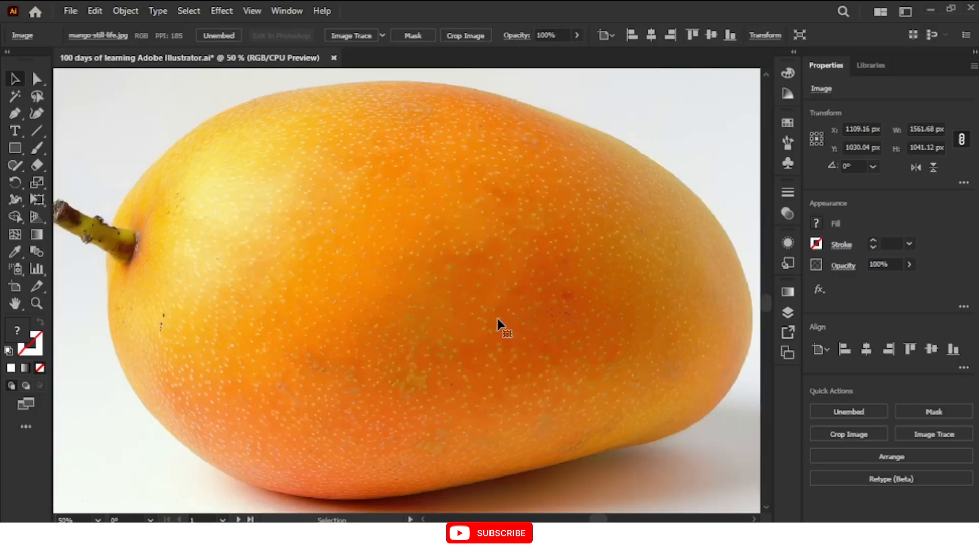
{"action": "key", "text": "ctrl+minus"}
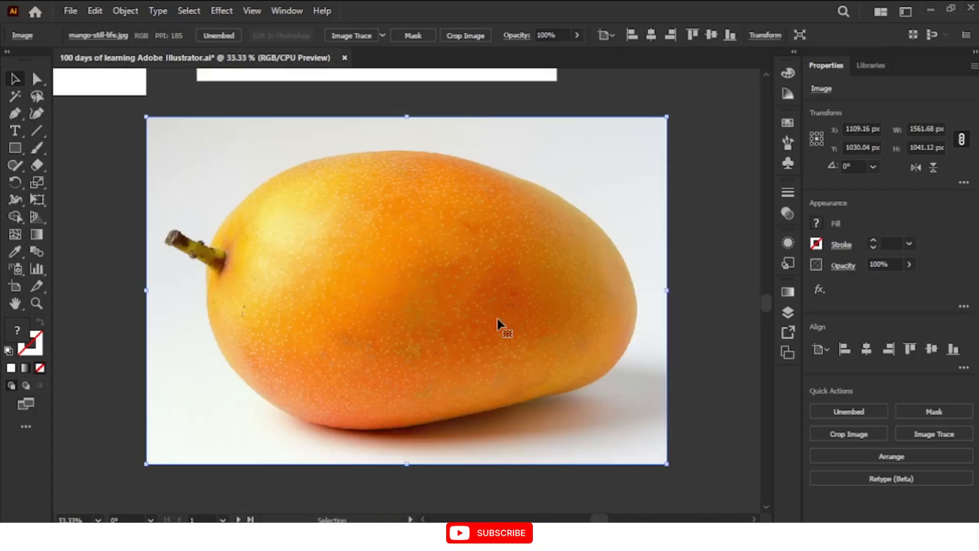
{"action": "mouse_move", "coordinate": [487, 301]}
{"action": "left_mouse_down"}
{"action": "mouse_move", "coordinate": [487, 323]}
{"action": "mouse_move", "coordinate": [492, 262]}
{"action": "mouse_move", "coordinate": [500, 301]}
{"action": "left_mouse_up"}
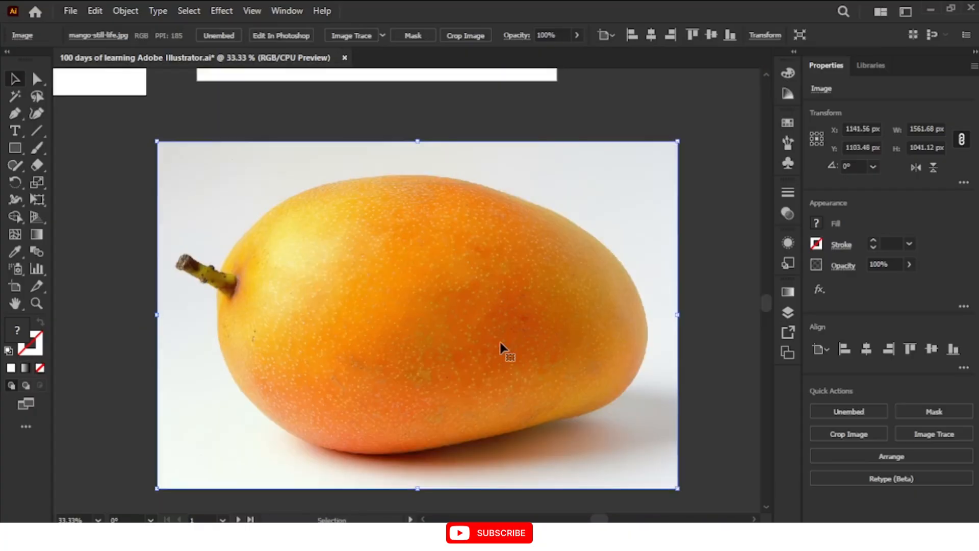
{"action": "left_click", "coordinate": [126, 12]}
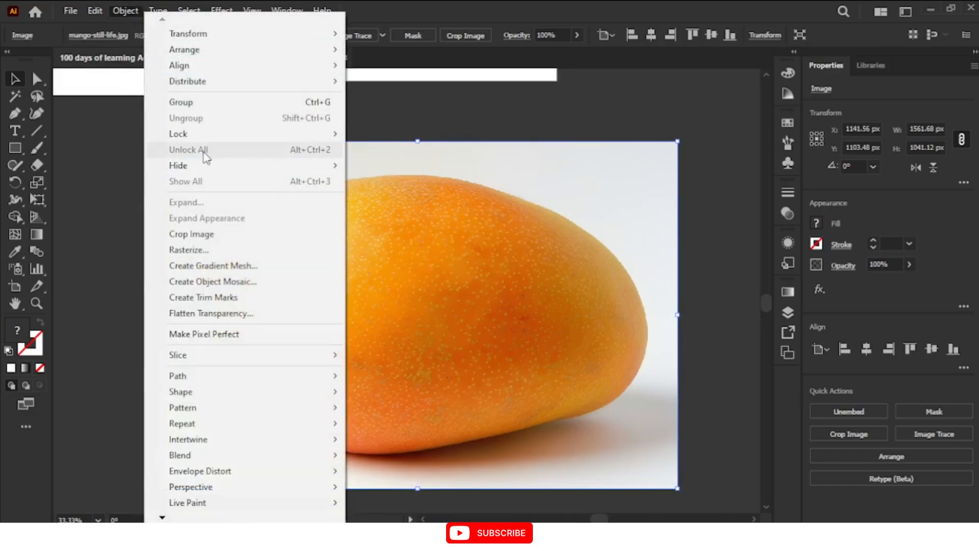
{"action": "mouse_move", "coordinate": [210, 135]}
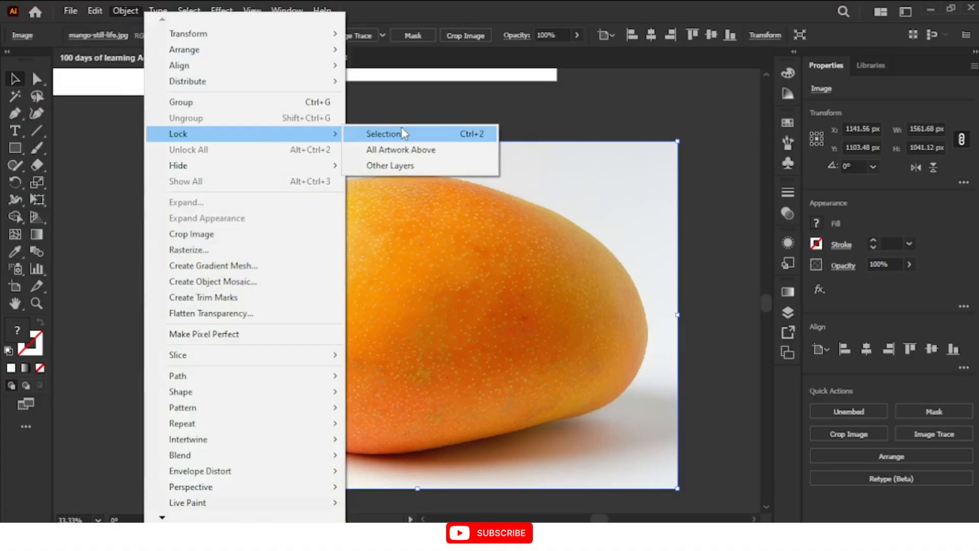
{"action": "left_click", "coordinate": [483, 135]}
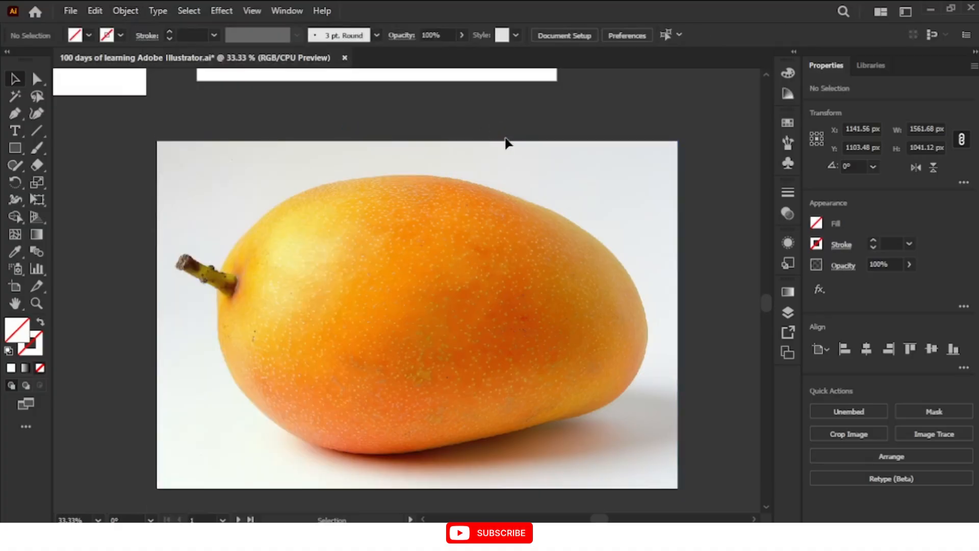
Set up the Pen tool with a black stroke of 10 px for tracing the mango
{"action": "scroll", "coordinate": [432, 414], "scroll_direction": "down", "scroll_amount": 1}
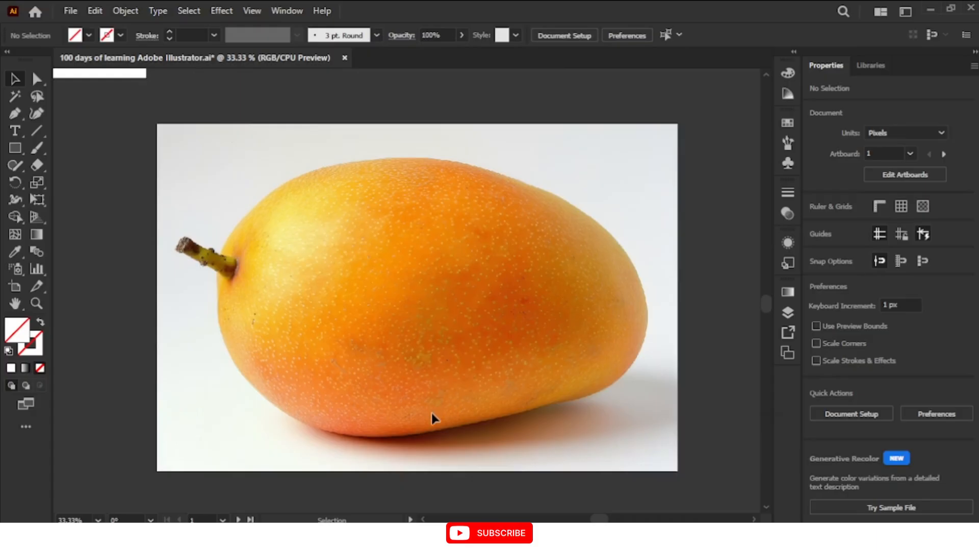
{"action": "key", "text": "ctrl+equal"}
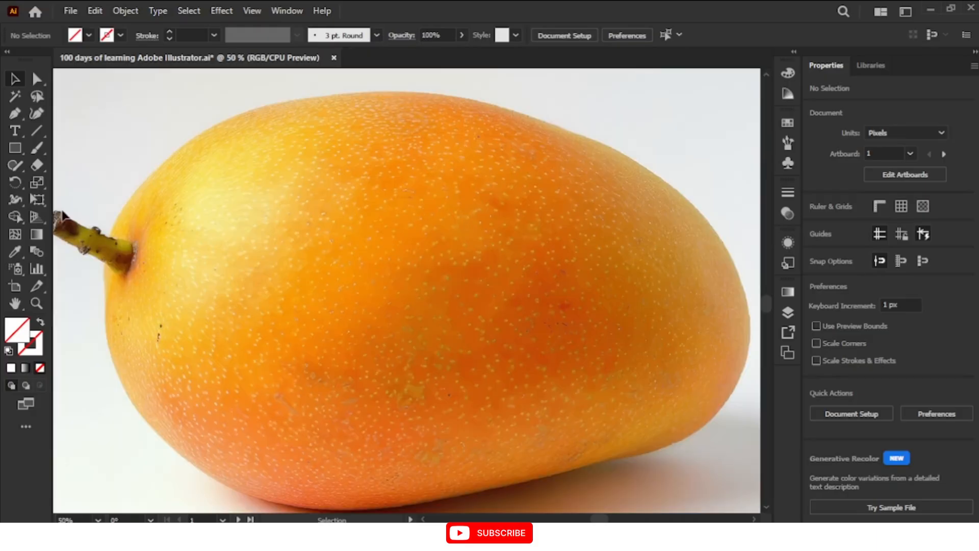
{"action": "left_click", "coordinate": [15, 114]}
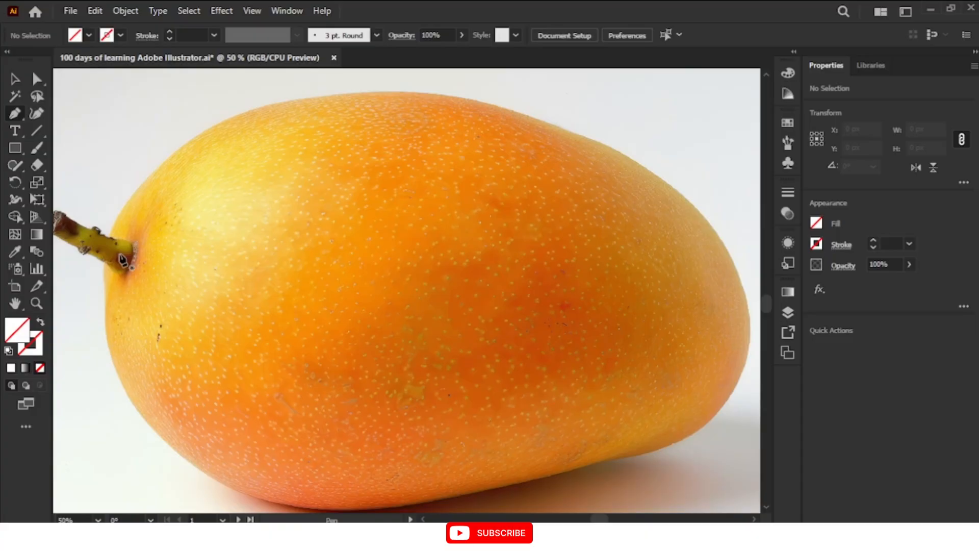
{"action": "left_click", "coordinate": [120, 34]}
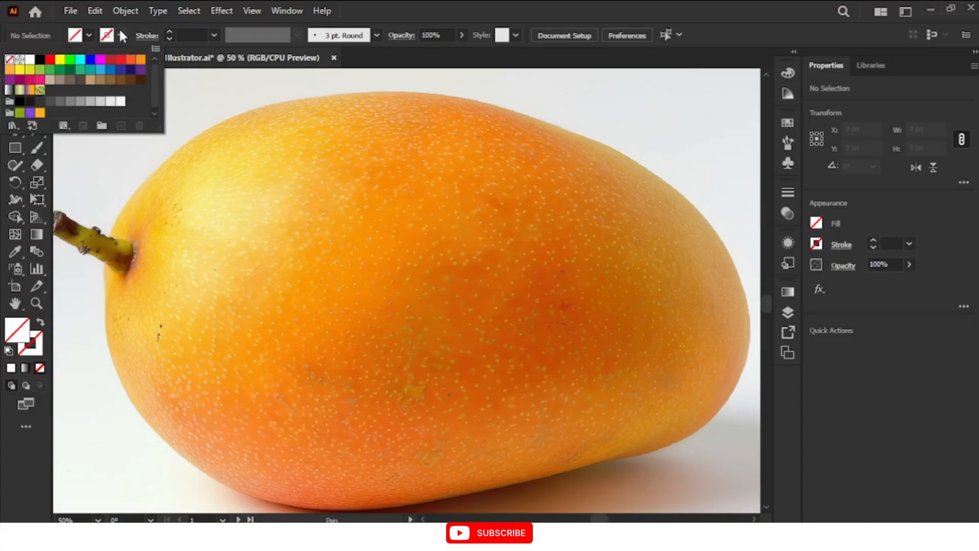
{"action": "left_click", "coordinate": [40, 62]}
{"action": "left_click", "coordinate": [185, 36]}
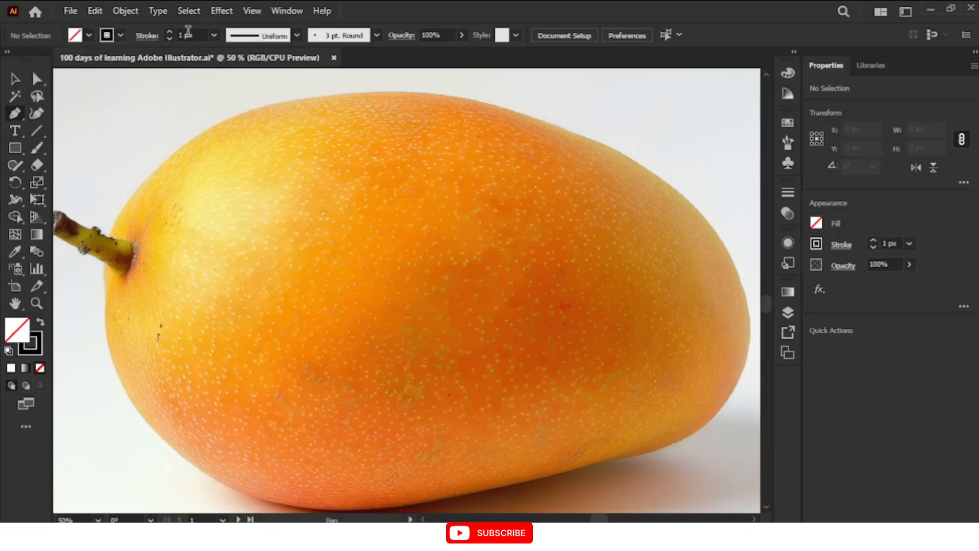
{"action": "scroll", "coordinate": [188, 32], "scroll_direction": "up", "scroll_amount": 1}
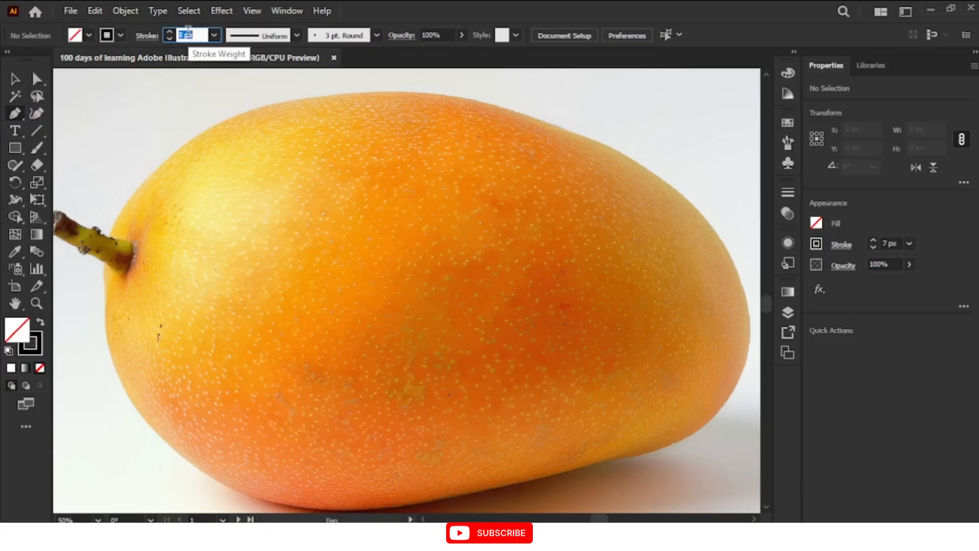
{"action": "scroll", "coordinate": [188, 32], "scroll_direction": "up", "scroll_amount": 3}
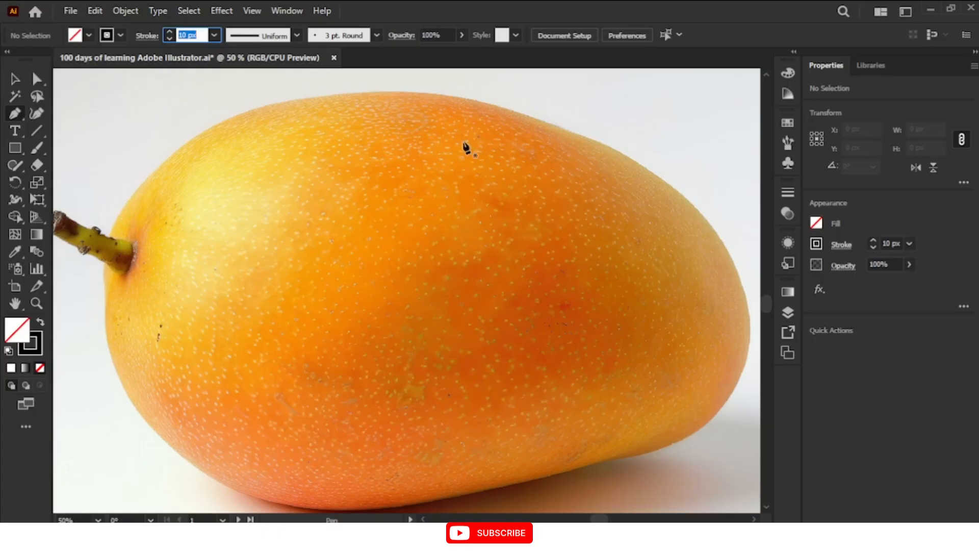
Start the mango outline at the stem's base and trace its upper edge with two curved segments
{"action": "left_click", "coordinate": [110, 236]}
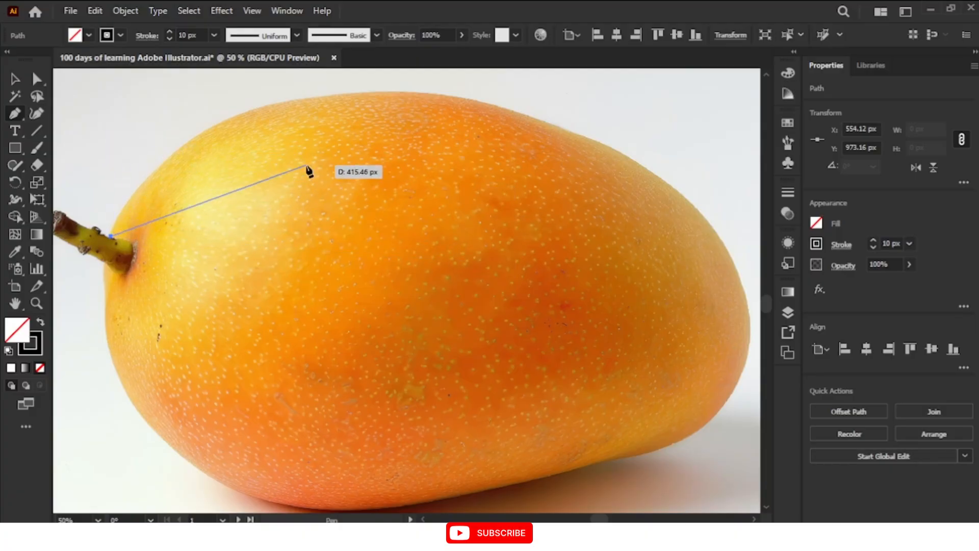
{"action": "left_click", "coordinate": [223, 140]}
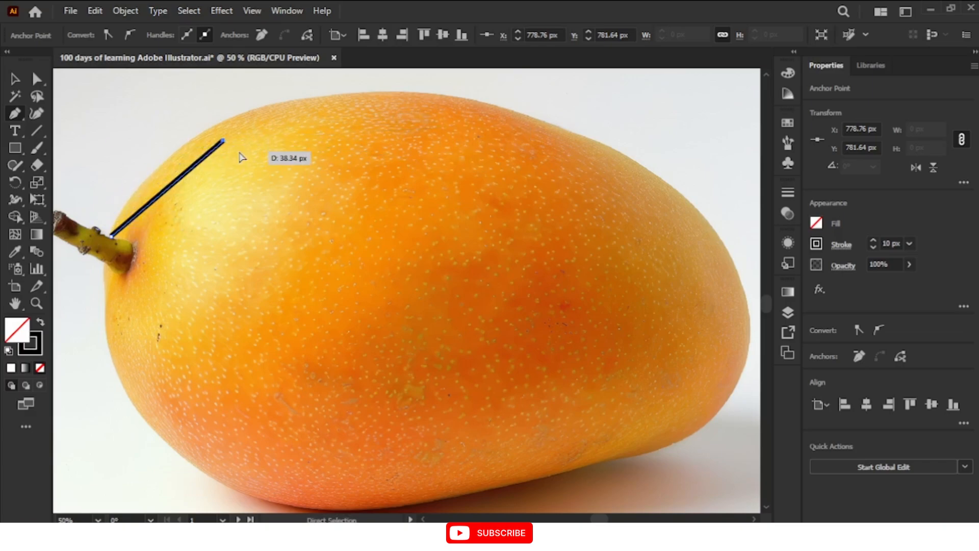
{"action": "key", "text": "ctrl+z"}
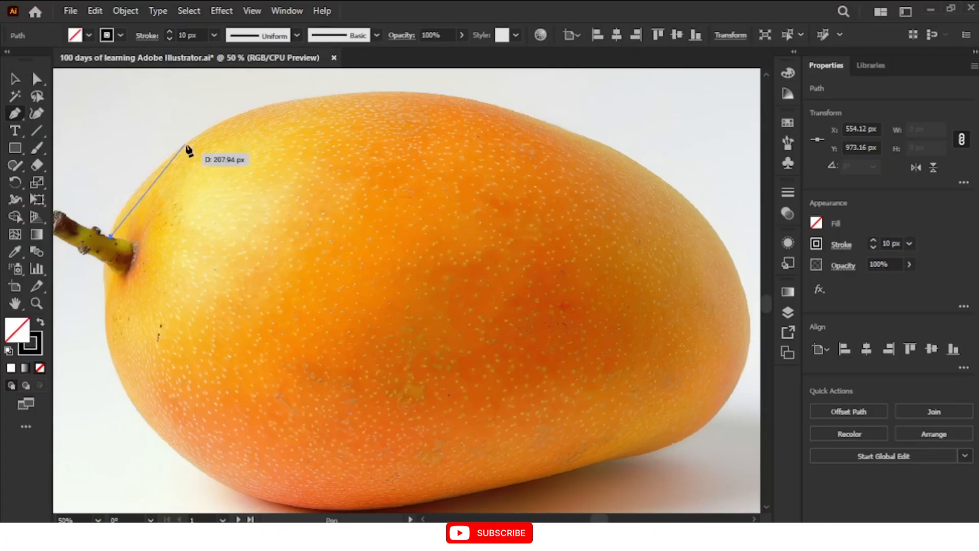
{"action": "left_click", "coordinate": [267, 106]}
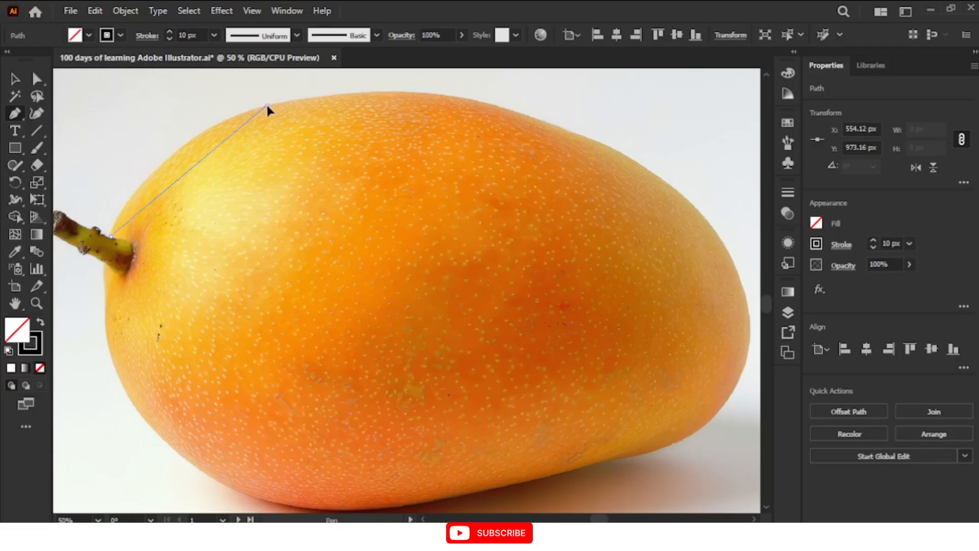
{"action": "mouse_move", "coordinate": [267, 105]}
{"action": "left_mouse_down"}
{"action": "mouse_move", "coordinate": [304, 106]}
{"action": "mouse_move", "coordinate": [361, 81]}
{"action": "mouse_move", "coordinate": [328, 124]}
{"action": "mouse_move", "coordinate": [376, 143]}
{"action": "mouse_move", "coordinate": [363, 100]}
{"action": "mouse_move", "coordinate": [405, 161]}
{"action": "mouse_move", "coordinate": [355, 94]}
{"action": "mouse_move", "coordinate": [374, 146]}
{"action": "mouse_move", "coordinate": [320, 158]}
{"action": "mouse_move", "coordinate": [383, 139]}
{"action": "left_mouse_up"}
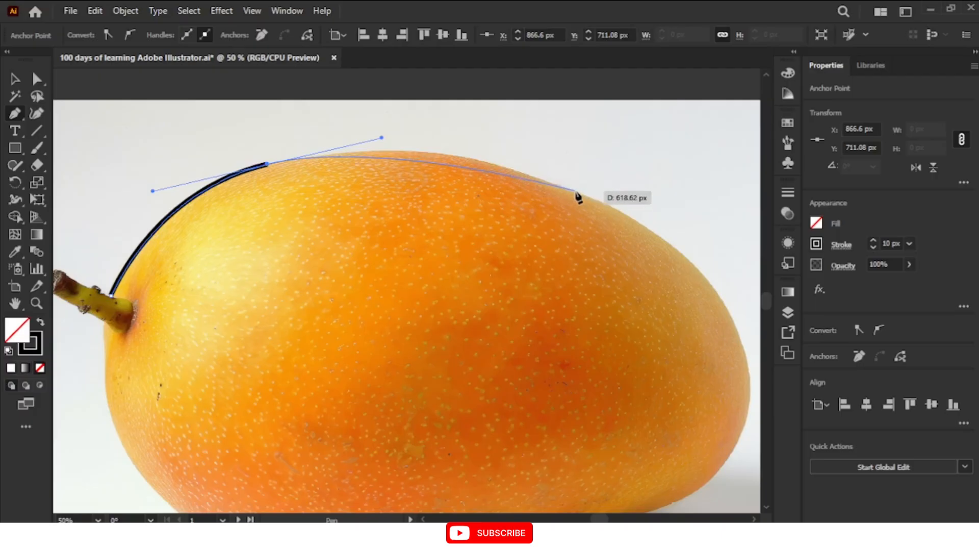
{"action": "left_click_drag", "start_coordinate": [576, 191], "coordinate": [633, 222]}
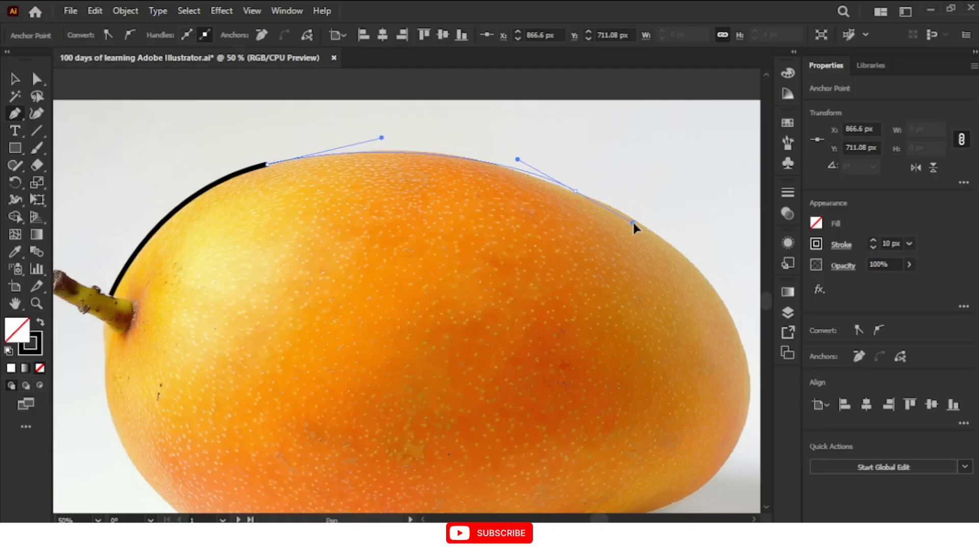
{"action": "left_click_drag", "start_coordinate": [632, 222], "coordinate": [633, 223]}
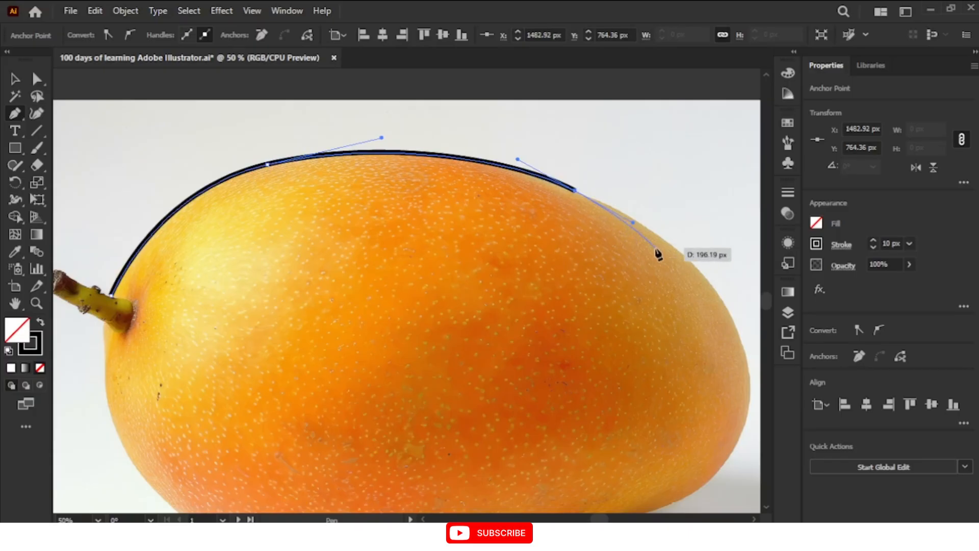
Continue the outline with curved segments down the right shoulder and around the mango's rounded right end
{"action": "scroll", "coordinate": [658, 255], "scroll_direction": "down", "scroll_amount": 4}
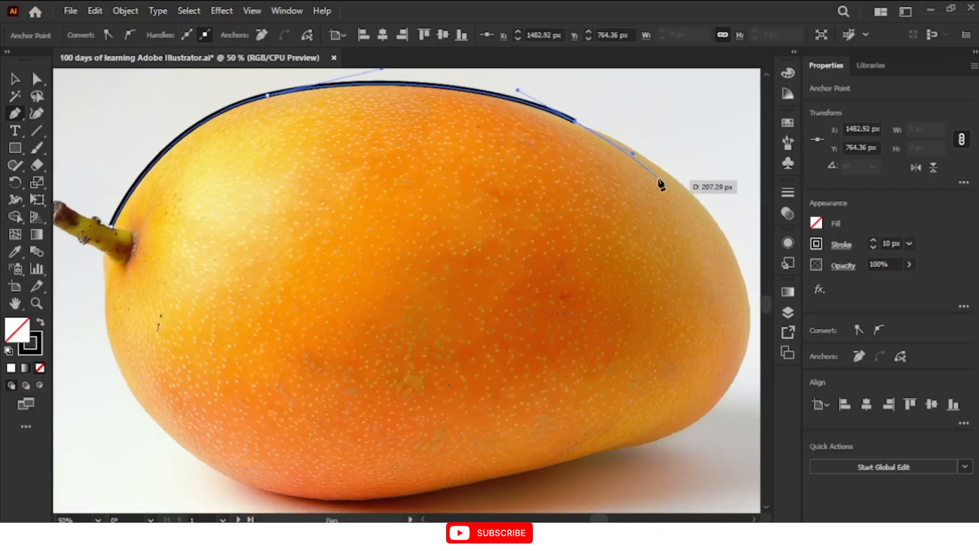
{"action": "left_click", "coordinate": [733, 251]}
{"action": "left_click_drag", "start_coordinate": [749, 279], "coordinate": [751, 310]}
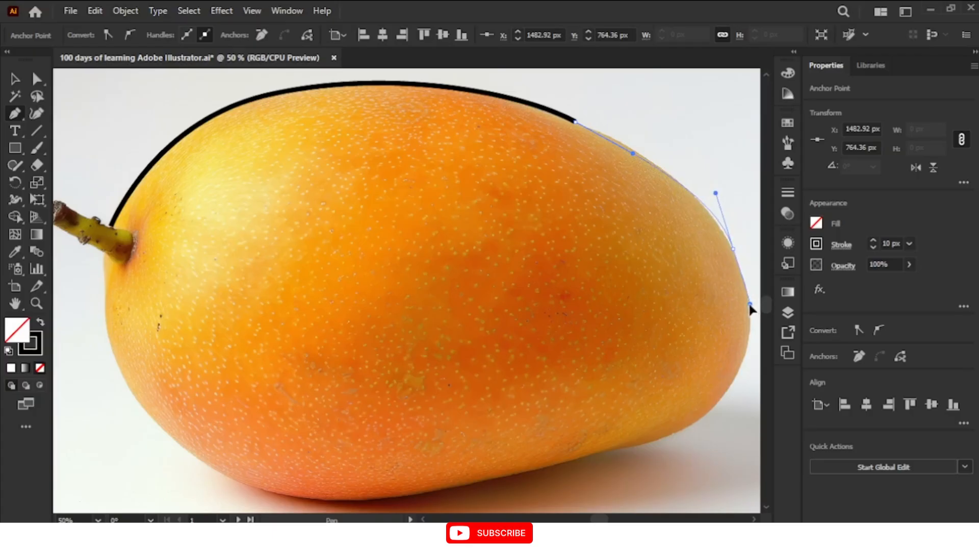
{"action": "mouse_move", "coordinate": [752, 310]}
{"action": "left_mouse_down"}
{"action": "mouse_move", "coordinate": [747, 282]}
{"action": "mouse_move", "coordinate": [758, 321]}
{"action": "left_mouse_up"}
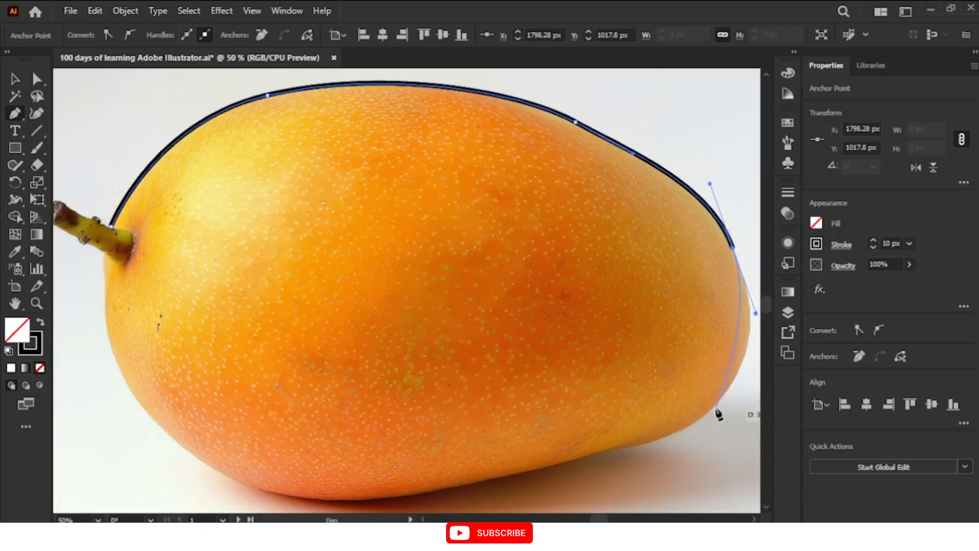
{"action": "left_click_drag", "start_coordinate": [714, 406], "coordinate": [706, 418]}
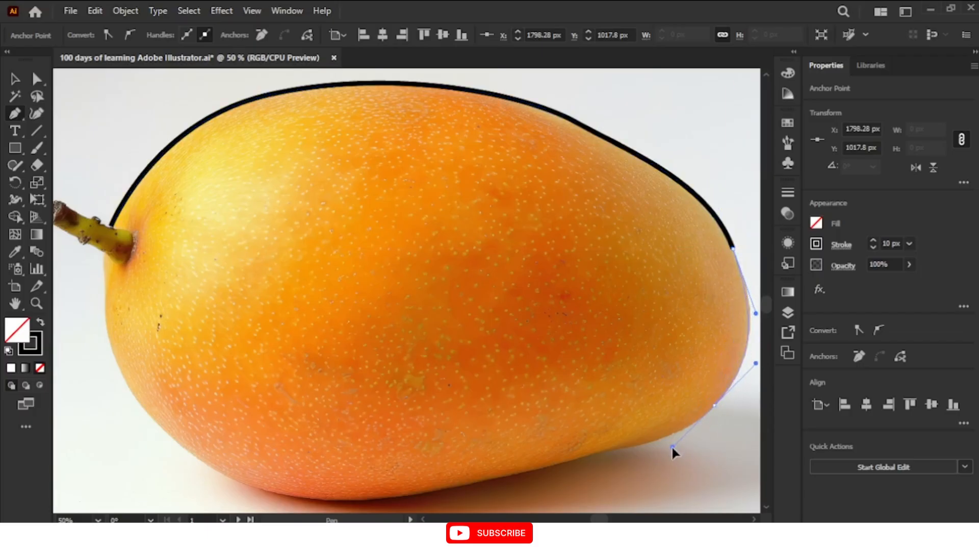
{"action": "left_click_drag", "start_coordinate": [671, 445], "coordinate": [673, 451]}
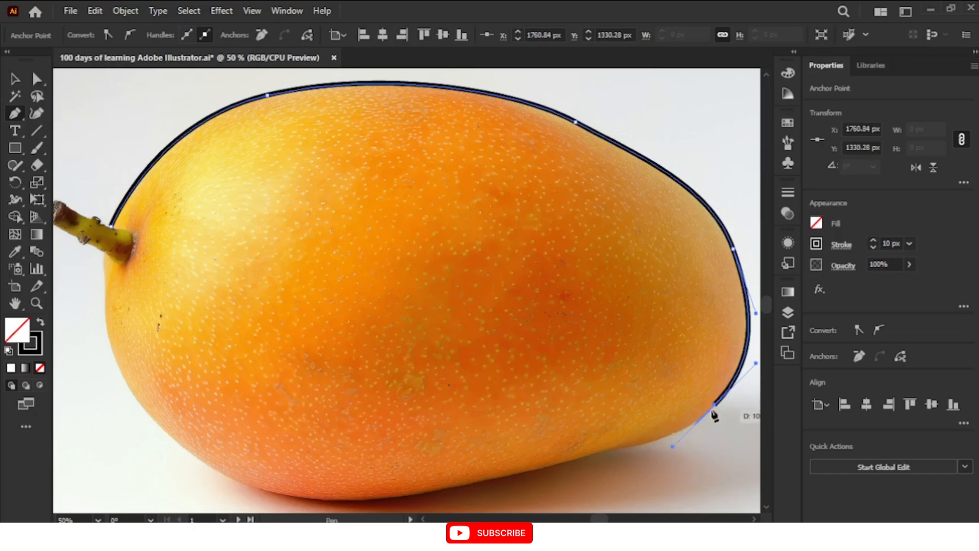
Continue the mango outline with curved segments along the lower edge and up the stem-side end to just below the stem
{"action": "left_click", "coordinate": [617, 448]}
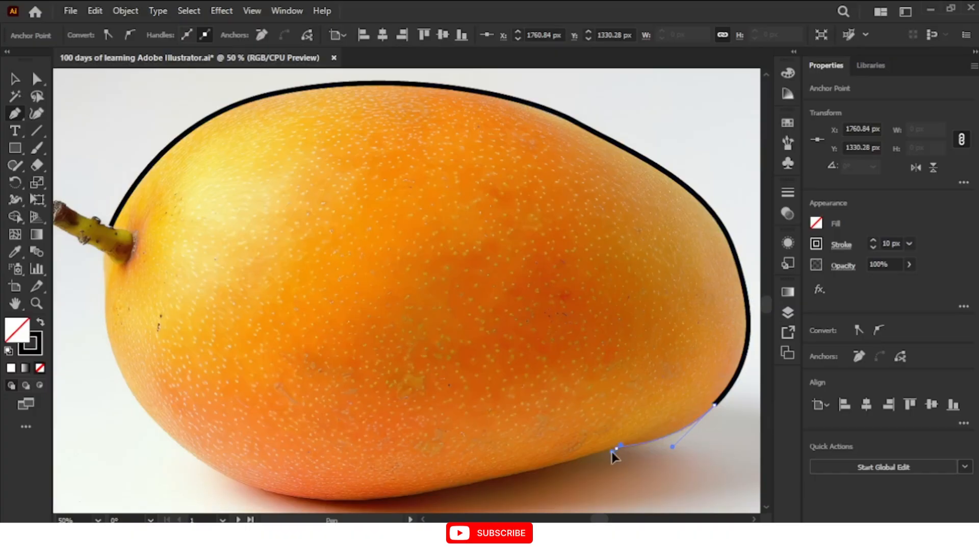
{"action": "left_click_drag", "start_coordinate": [612, 452], "coordinate": [613, 452]}
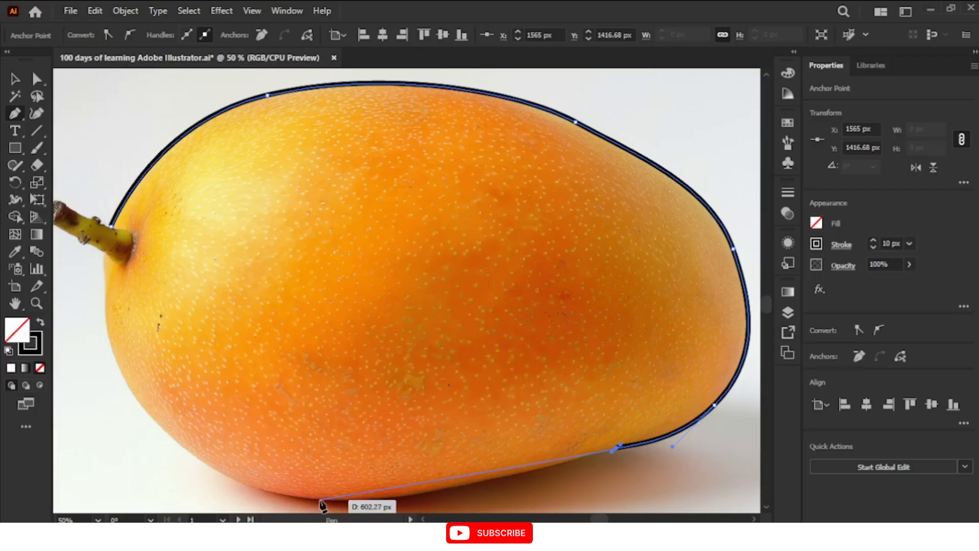
{"action": "left_click_drag", "start_coordinate": [320, 500], "coordinate": [261, 495]}
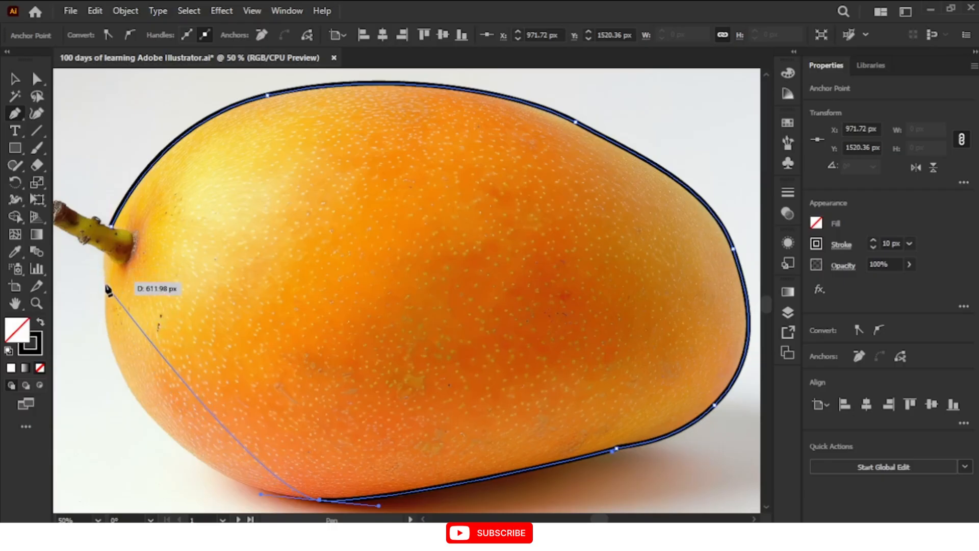
{"action": "mouse_move", "coordinate": [106, 288]}
{"action": "left_mouse_down"}
{"action": "mouse_move", "coordinate": [123, 190]}
{"action": "mouse_move", "coordinate": [109, 108]}
{"action": "mouse_move", "coordinate": [107, 128]}
{"action": "left_mouse_up"}
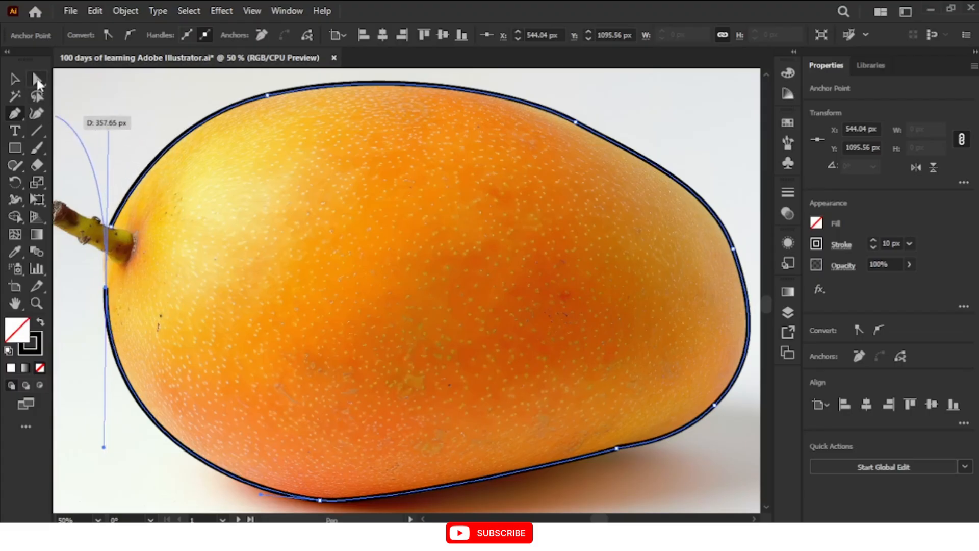
Shorten the outgoing direction handle of the anchor below the stem and resume the outline from that anchor
{"action": "left_click", "coordinate": [38, 81]}
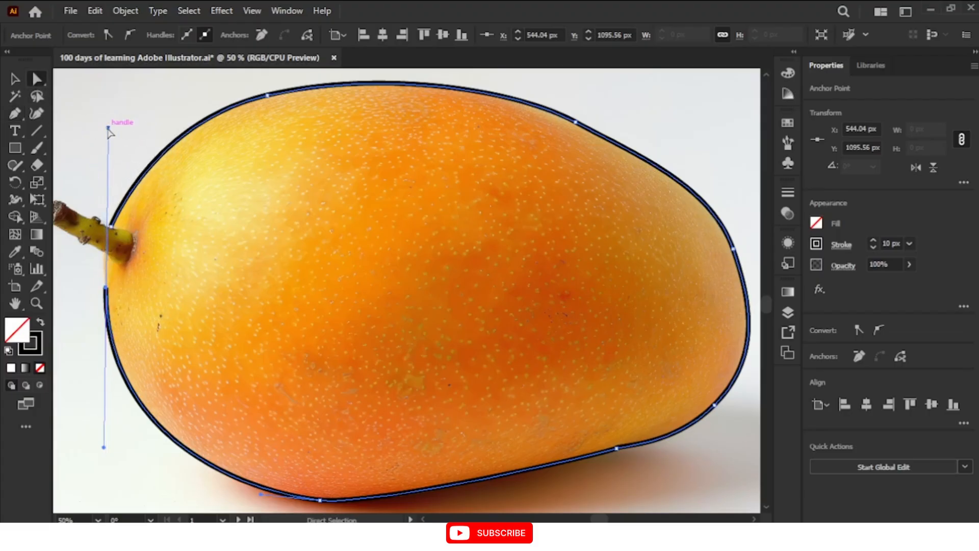
{"action": "left_click_drag", "start_coordinate": [108, 132], "coordinate": [104, 256]}
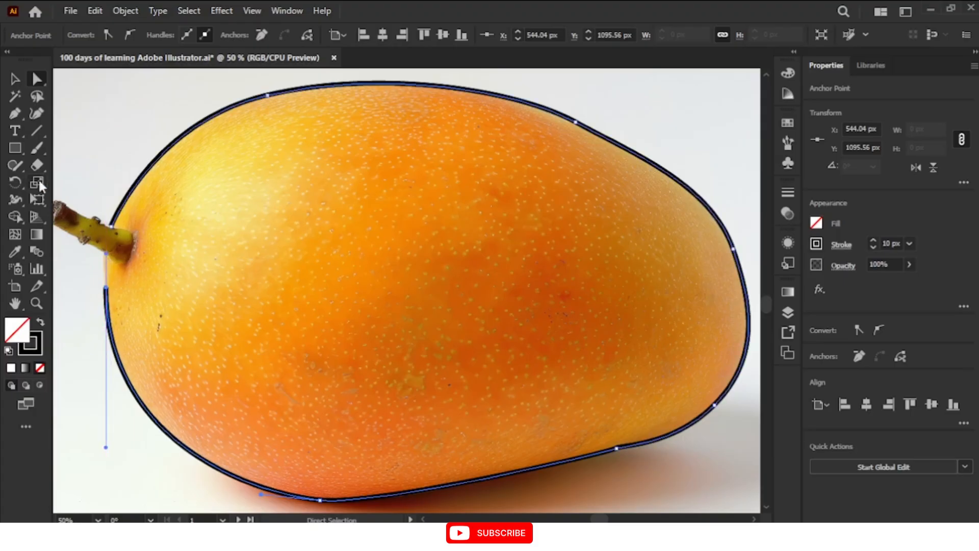
{"action": "mouse_move", "coordinate": [14, 118]}
{"action": "left_mouse_down"}
{"action": "mouse_move", "coordinate": [66, 160]}
{"action": "mouse_move", "coordinate": [13, 116]}
{"action": "left_mouse_up"}
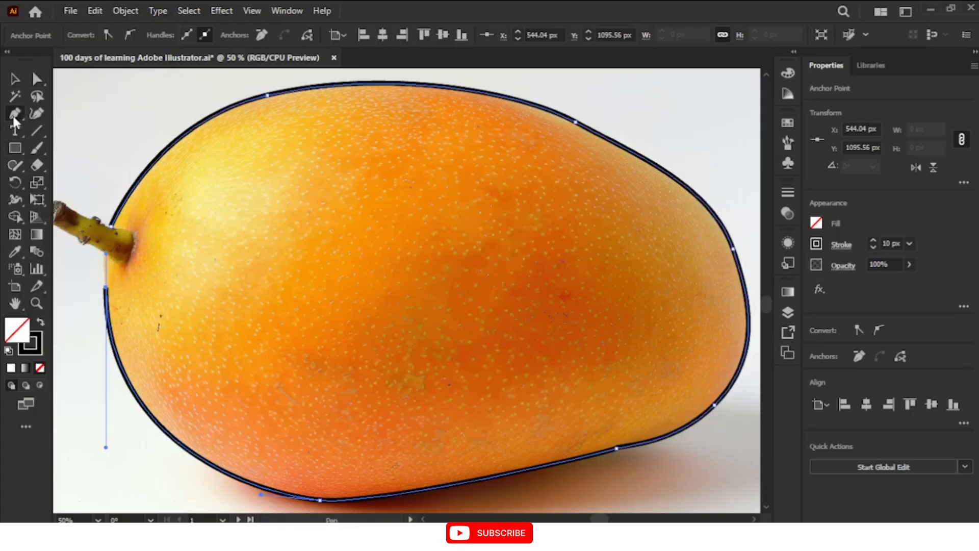
{"action": "left_click", "coordinate": [107, 288]}
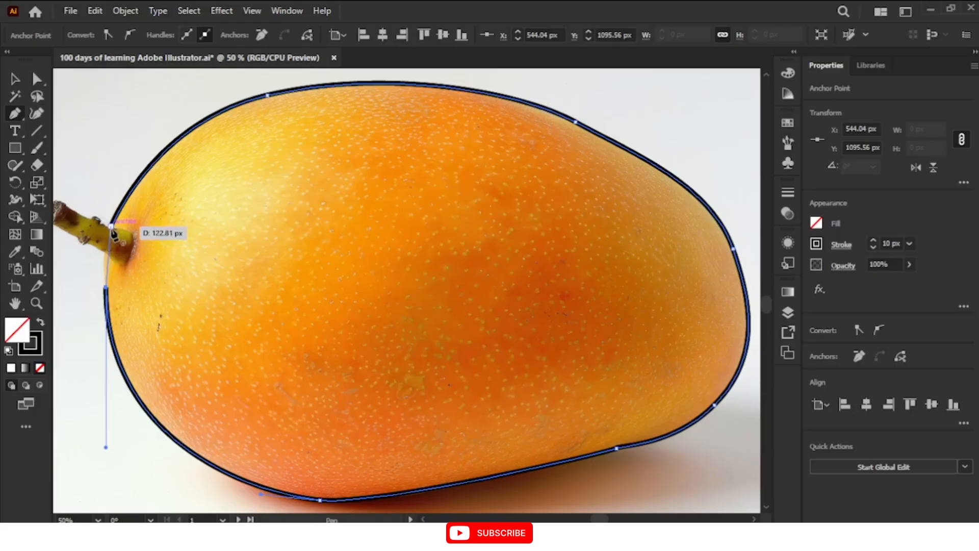
Close the mango outline at its starting anchor on the stem and curve the closing segment to match the fruit's edge
{"action": "key", "text": "ctrl+plus"}
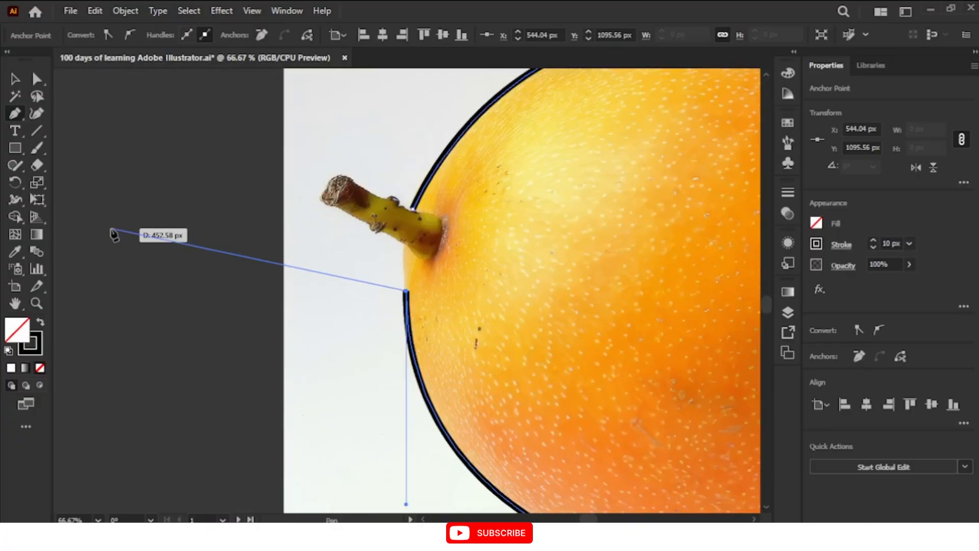
{"action": "left_click", "coordinate": [413, 208]}
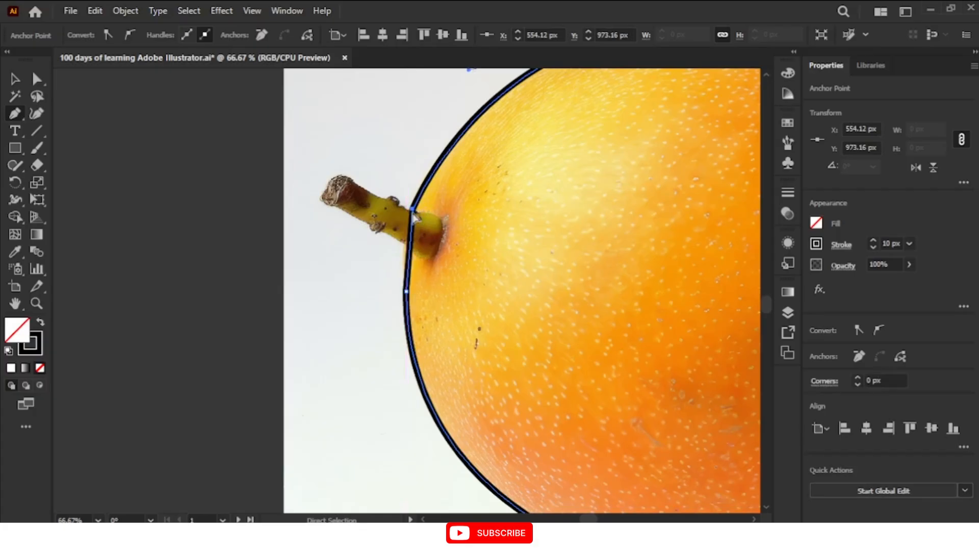
{"action": "mouse_move", "coordinate": [412, 209]}
{"action": "left_mouse_down"}
{"action": "mouse_move", "coordinate": [414, 247]}
{"action": "mouse_move", "coordinate": [420, 192]}
{"action": "left_mouse_up"}
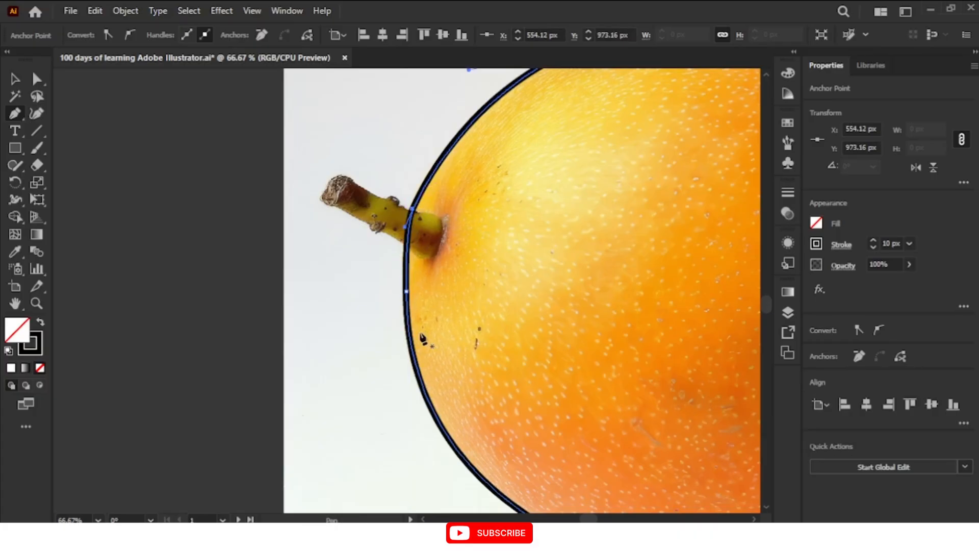
Start a separate stem outline at the lower corner of its cut end and curve the first segment across that end
{"action": "key", "text": "ctrl+minus"}
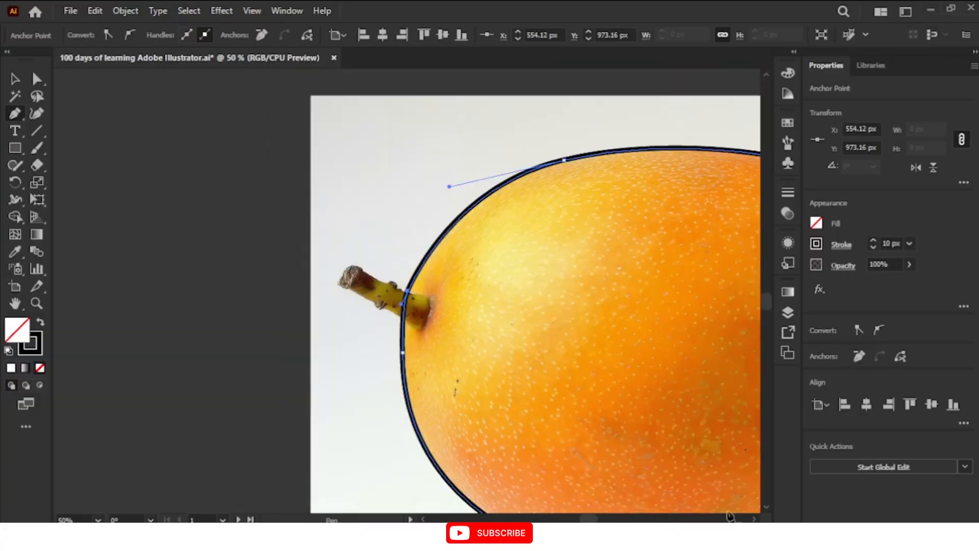
{"action": "left_click", "coordinate": [755, 519]}
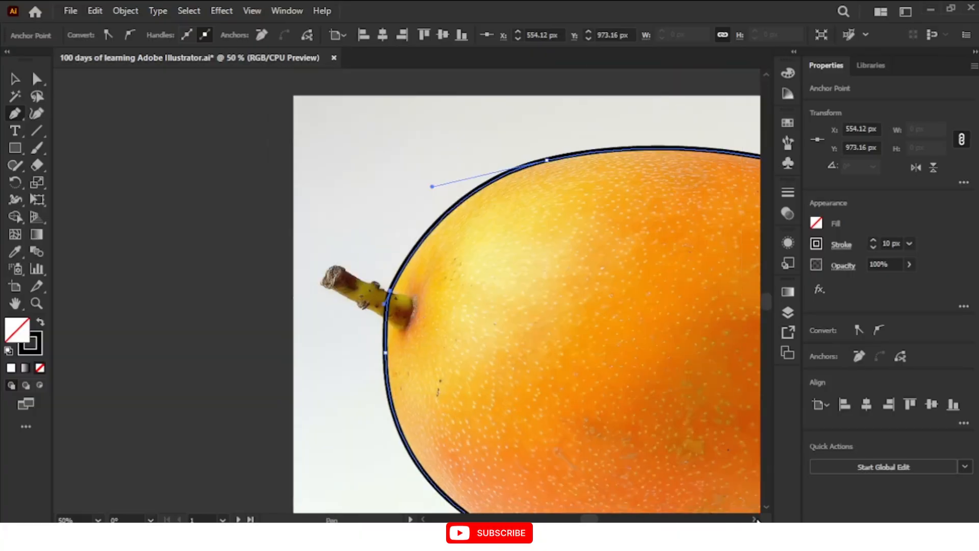
{"action": "left_click_drag", "start_coordinate": [755, 519], "coordinate": [758, 519]}
{"action": "scroll", "coordinate": [601, 367], "scroll_direction": "down", "scroll_amount": 2}
{"action": "scroll", "coordinate": [601, 368], "scroll_direction": "down", "scroll_amount": 1}
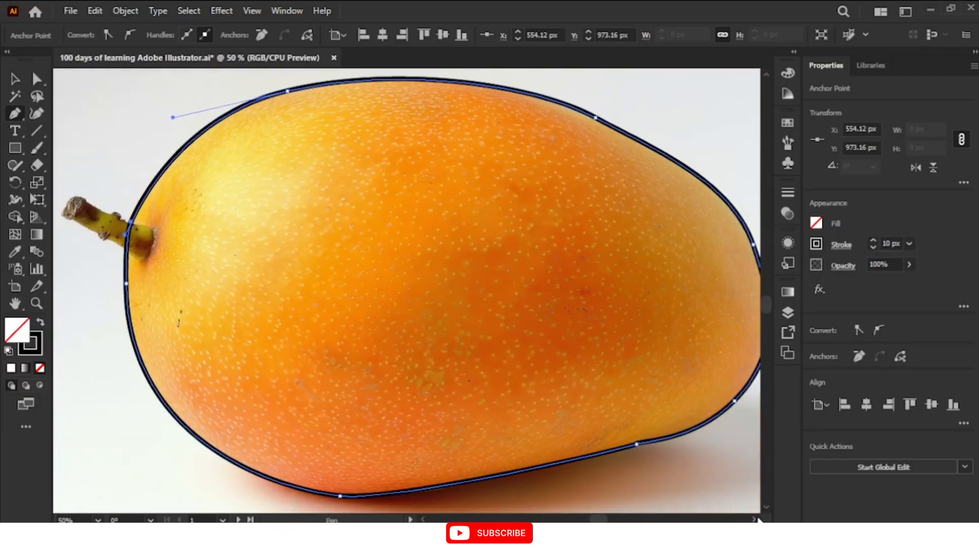
{"action": "left_click", "coordinate": [63, 219]}
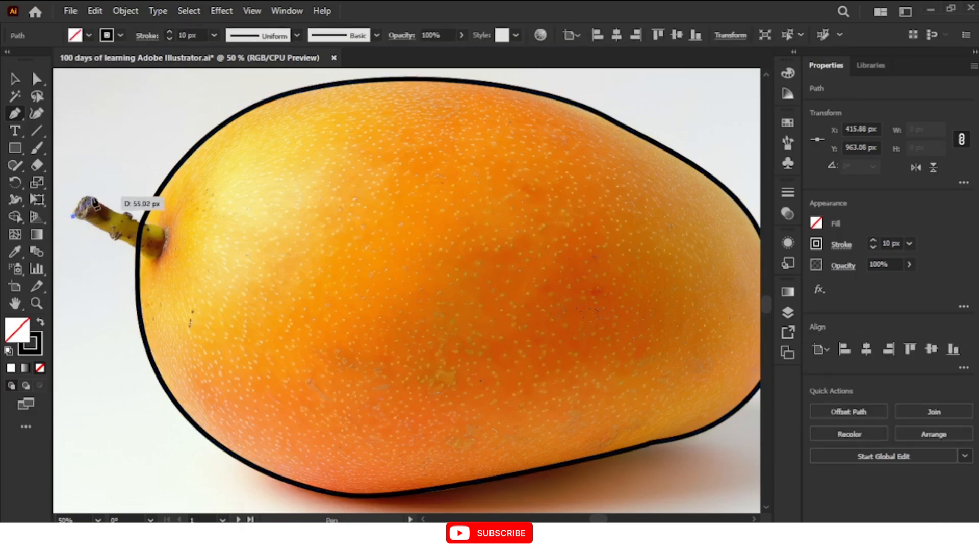
{"action": "left_click_drag", "start_coordinate": [90, 197], "coordinate": [103, 193]}
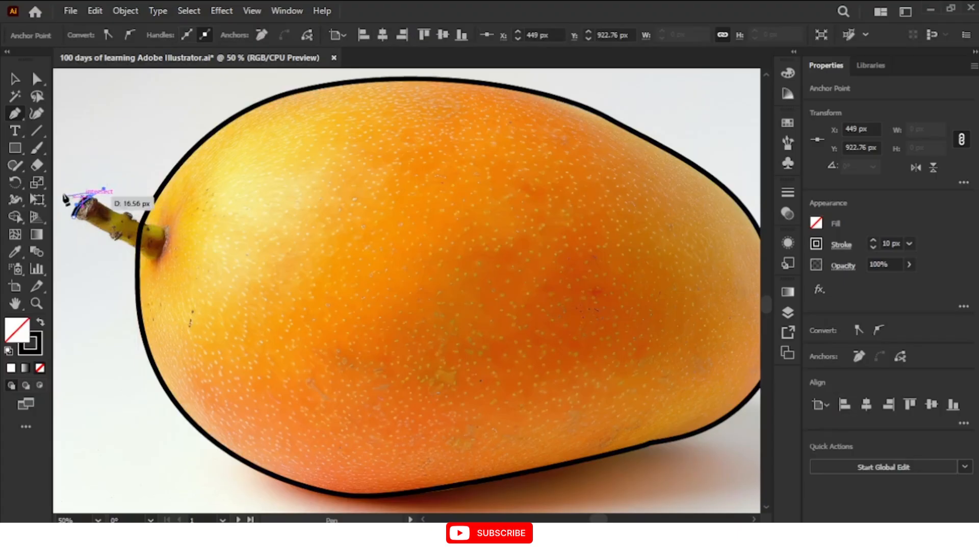
Shorten the outgoing handle at the upper corner of the stem's cut end and resume the path from that anchor
{"action": "left_click", "coordinate": [38, 80]}
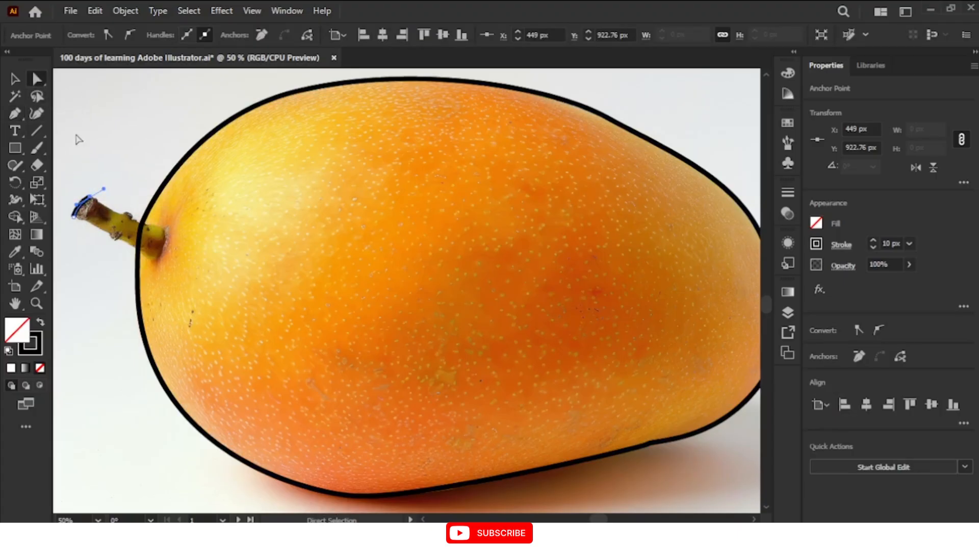
{"action": "left_click", "coordinate": [99, 193]}
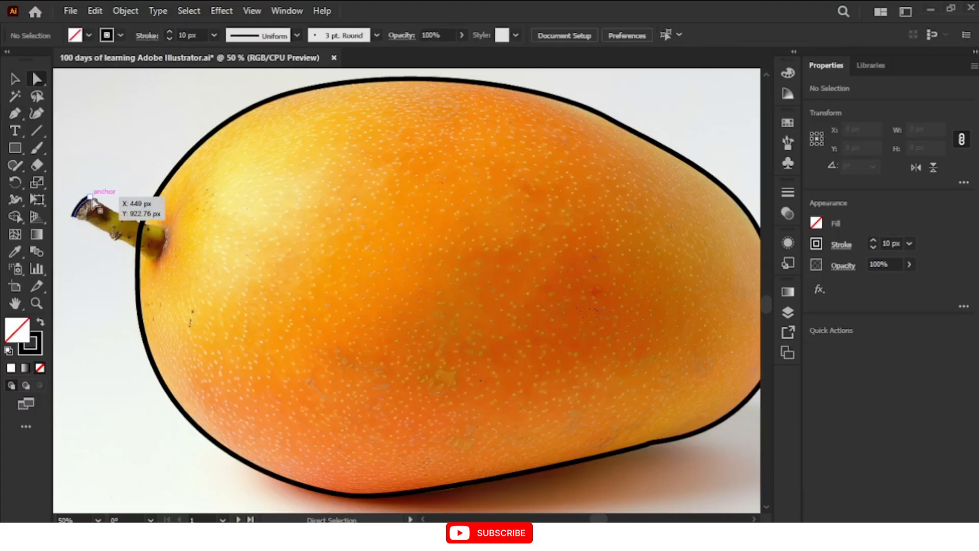
{"action": "left_click", "coordinate": [92, 198]}
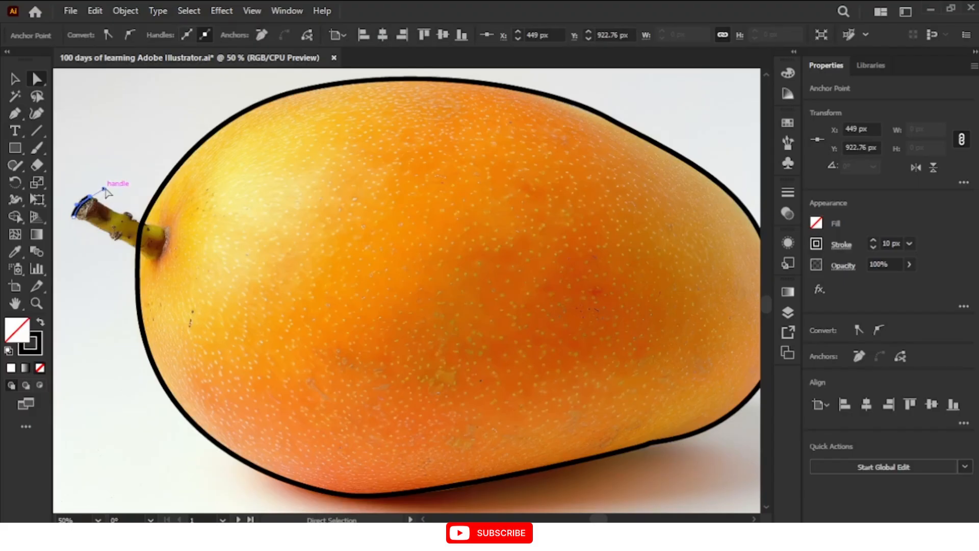
{"action": "left_click_drag", "start_coordinate": [105, 191], "coordinate": [94, 194]}
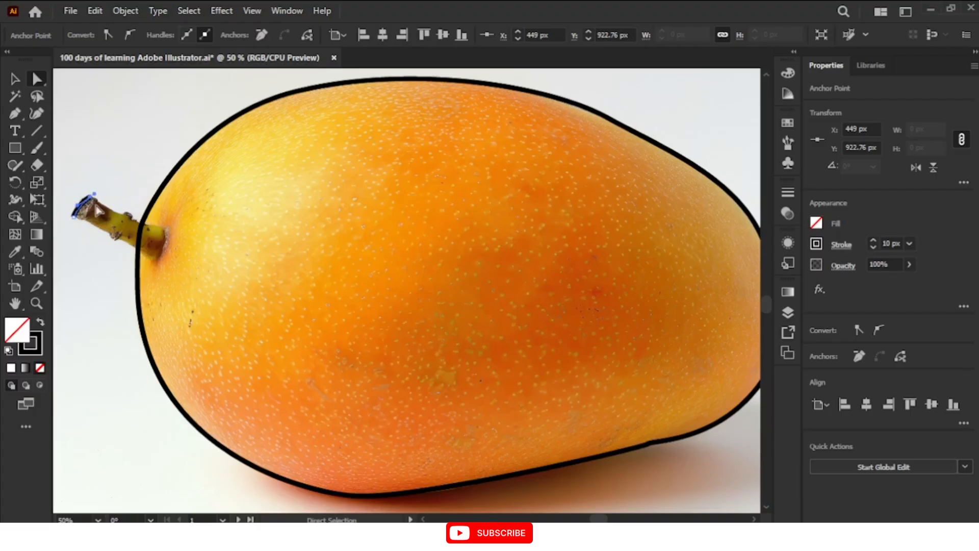
{"action": "left_click", "coordinate": [14, 117]}
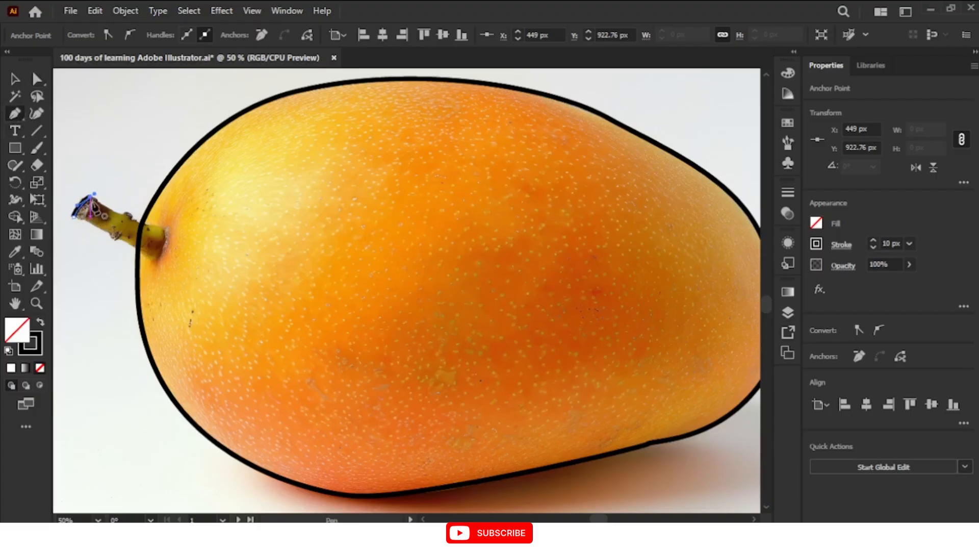
{"action": "left_click", "coordinate": [91, 197]}
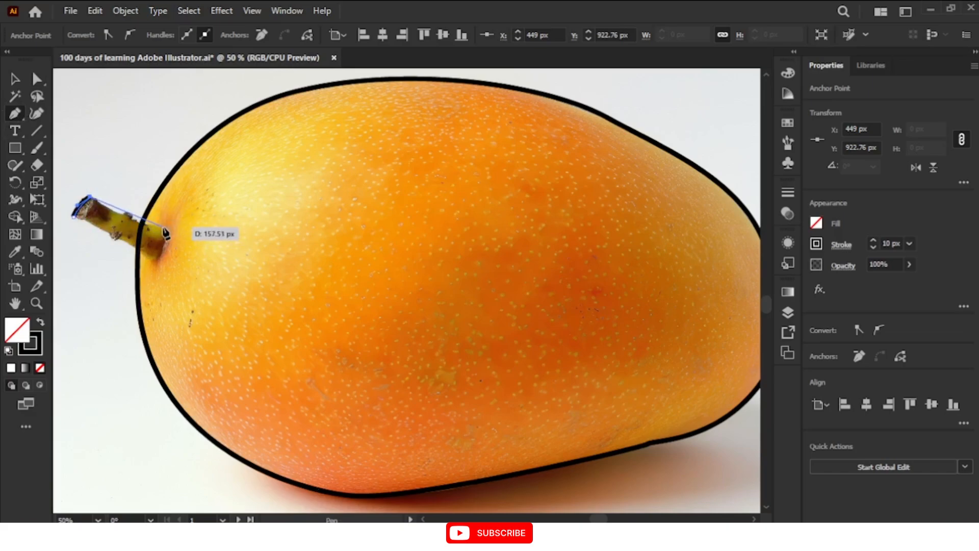
Trace the stem's upper edge with a curved segment to its base on the mango and shorten the new anchor's outgoing handle
{"action": "scroll", "coordinate": [165, 226], "scroll_direction": "down", "scroll_amount": 1}
{"action": "left_click_drag", "start_coordinate": [164, 226], "coordinate": [201, 213]}
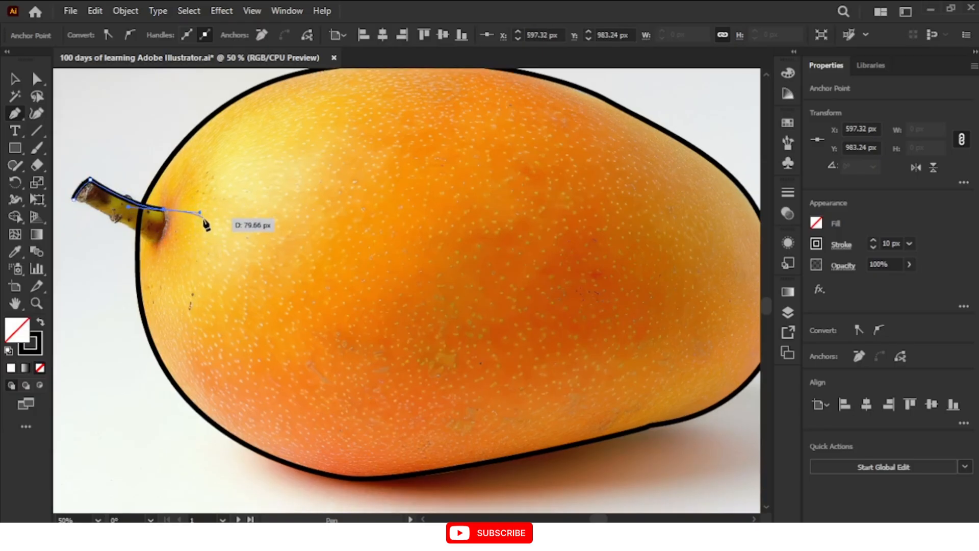
{"action": "key", "text": "a"}
{"action": "left_click_drag", "start_coordinate": [201, 215], "coordinate": [173, 214]}
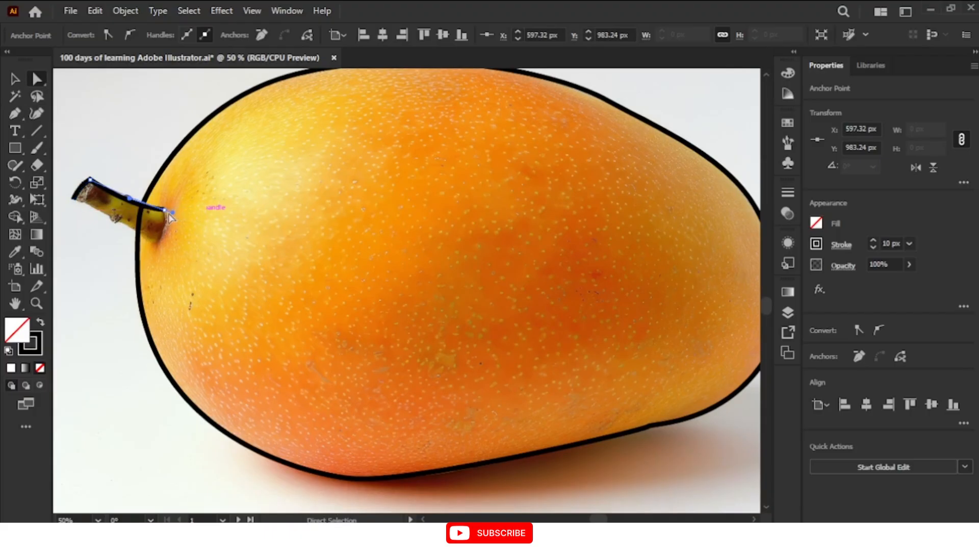
{"action": "key", "text": "ctrl+z"}
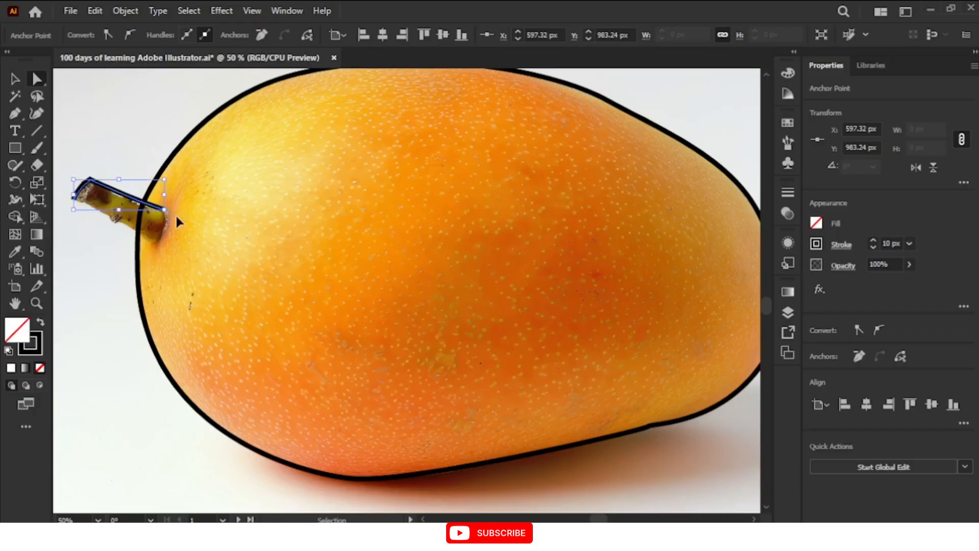
{"action": "left_click_drag", "start_coordinate": [201, 213], "coordinate": [174, 211]}
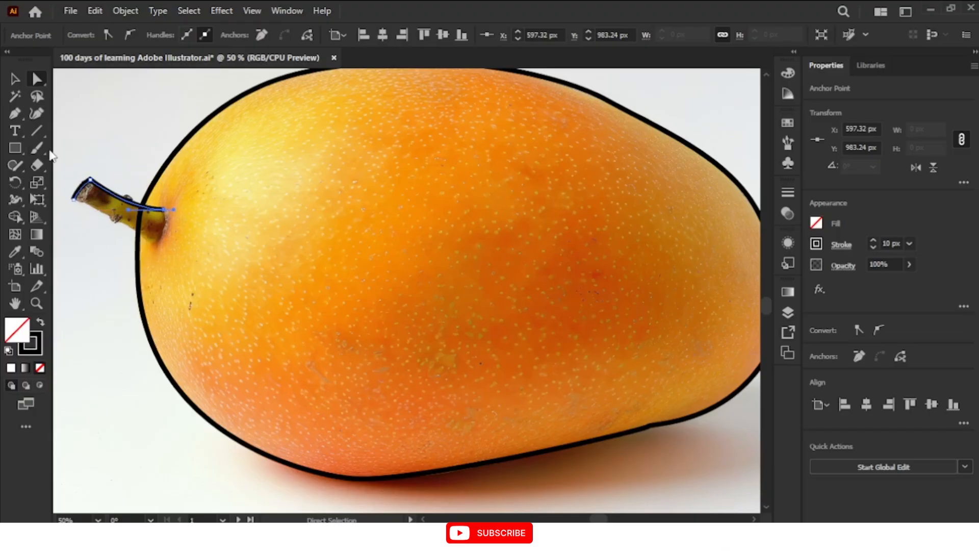
Trace across the stem's base and back along its lower edge, closing the stem outline at its starting anchor
{"action": "left_click", "coordinate": [14, 118]}
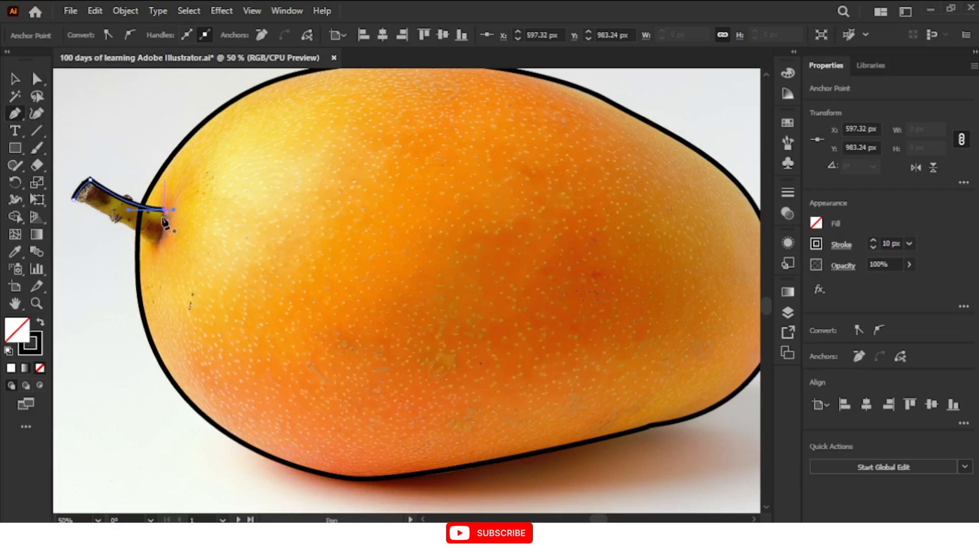
{"action": "left_click_drag", "start_coordinate": [166, 212], "coordinate": [165, 235]}
{"action": "left_click_drag", "start_coordinate": [165, 238], "coordinate": [75, 205]}
{"action": "left_click", "coordinate": [159, 241]}
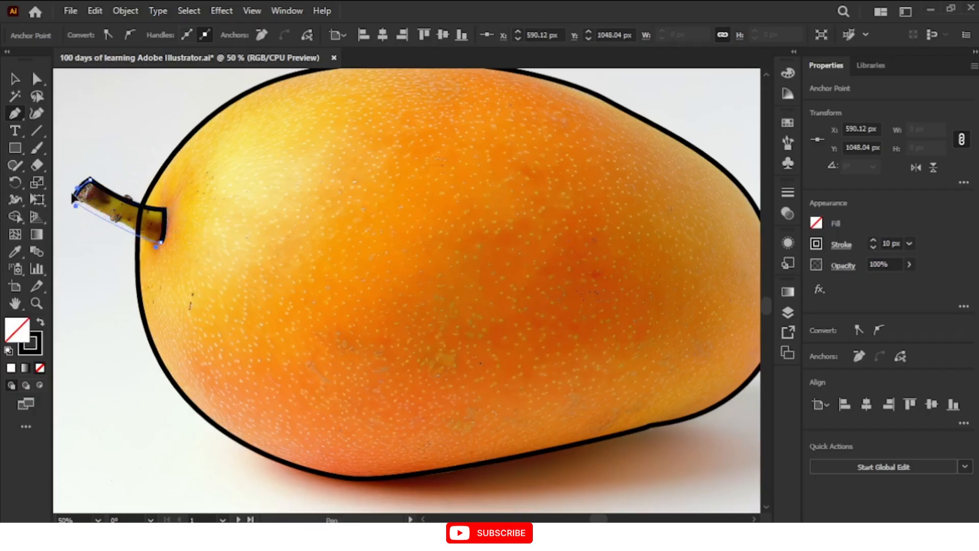
{"action": "scroll", "coordinate": [71, 201], "scroll_direction": "left", "scroll_amount": 6}
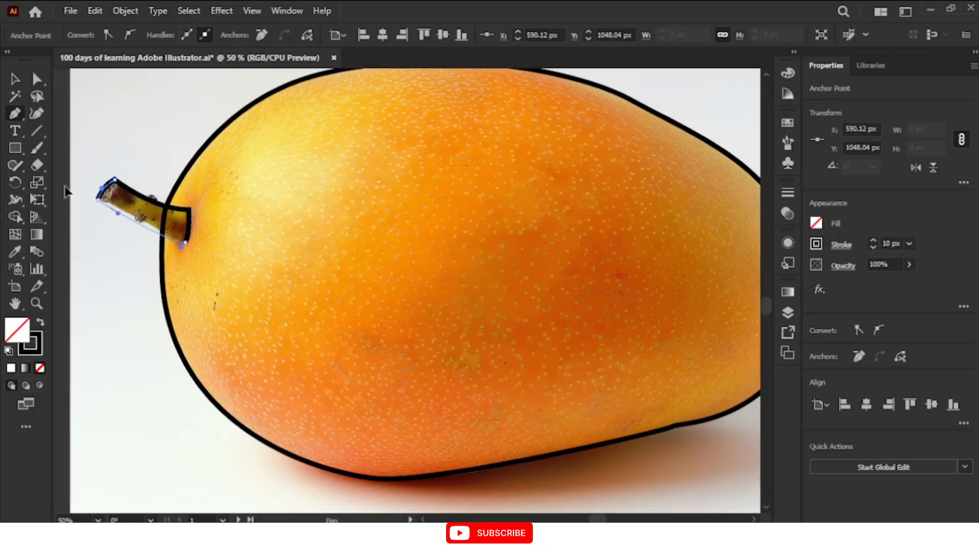
{"action": "scroll", "coordinate": [61, 188], "scroll_direction": "left", "scroll_amount": 1}
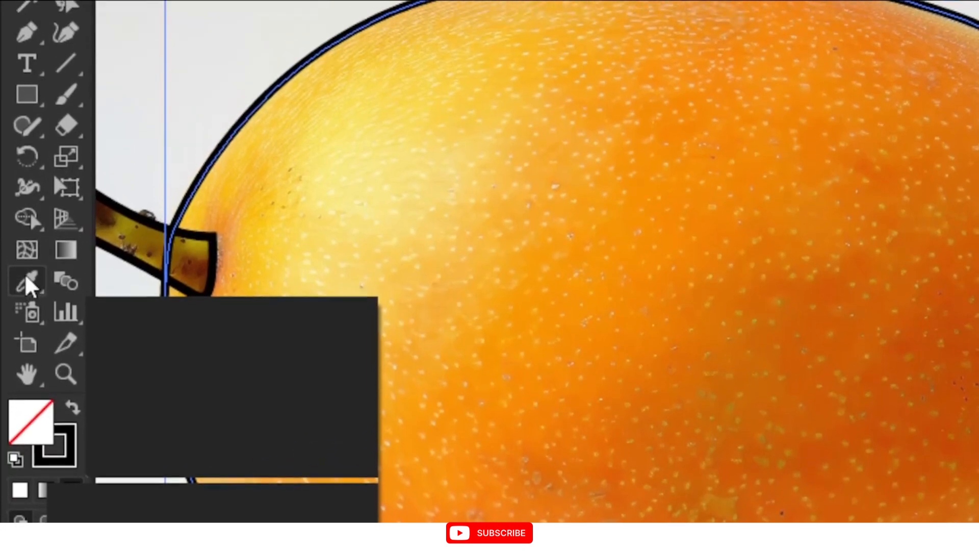
Fill the selected mango outline with an orange sampled from the fruit in the photo using the Eyedropper tool
{"action": "right_click", "coordinate": [26, 277]}
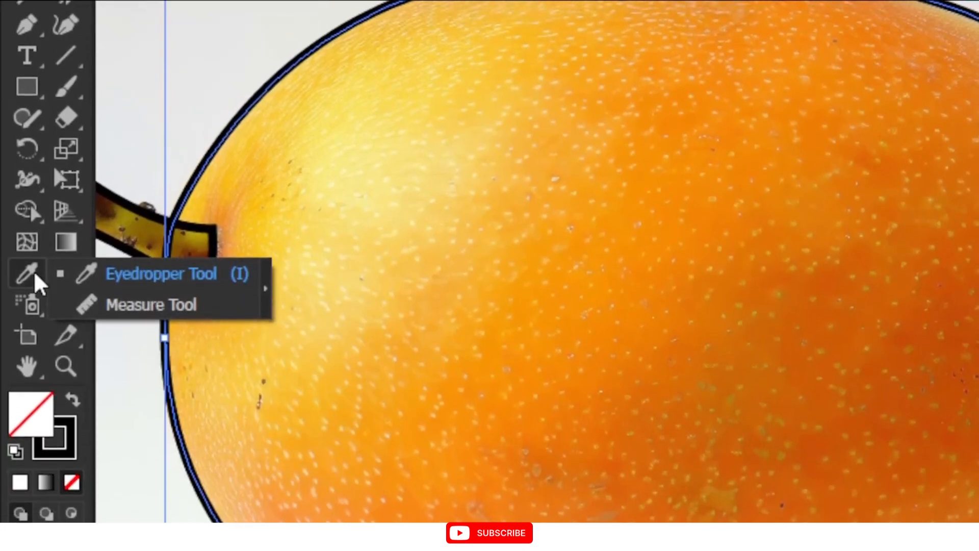
{"action": "left_click", "coordinate": [31, 271]}
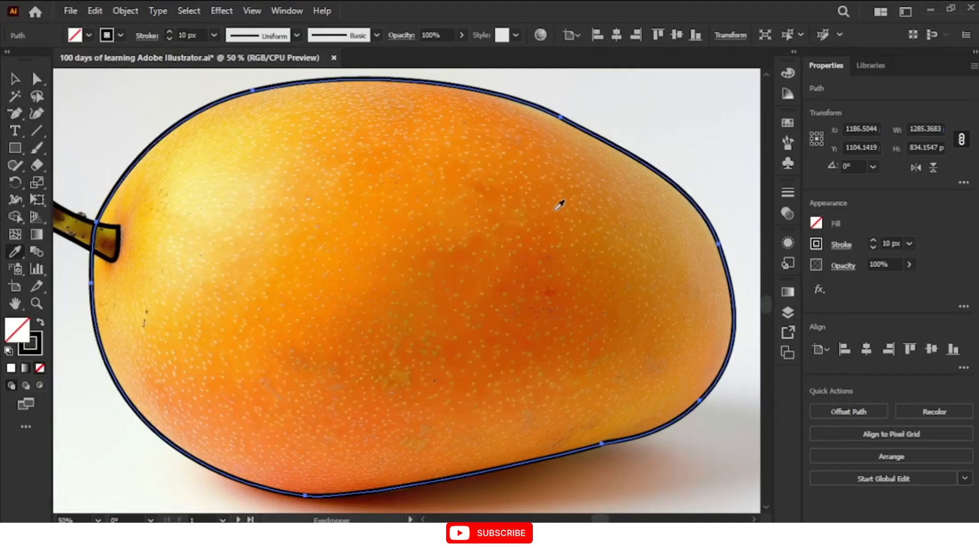
{"action": "left_click", "coordinate": [308, 248]}
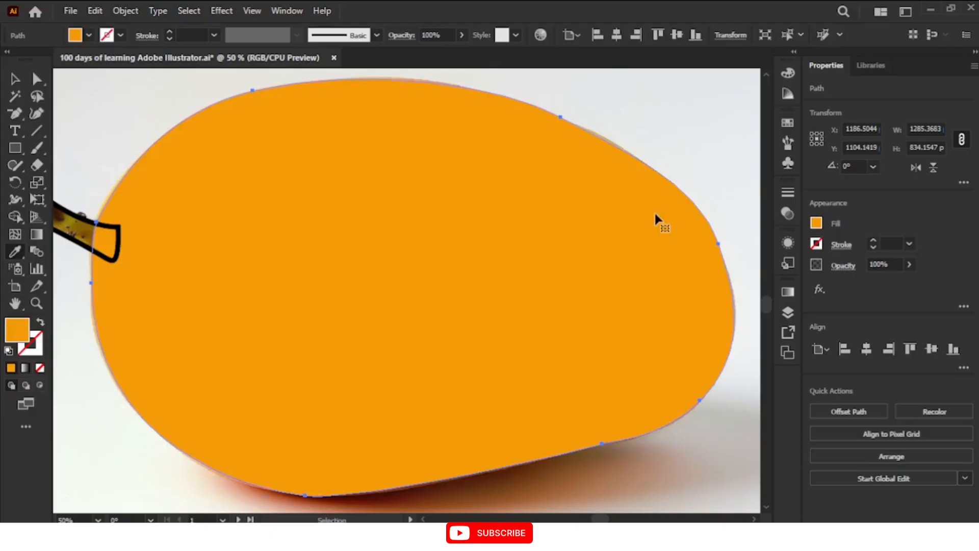
Try filling the mango shape with colours sampled from the photo's pale background and the shadow beneath the fruit
{"action": "key", "text": "ctrl+minus"}
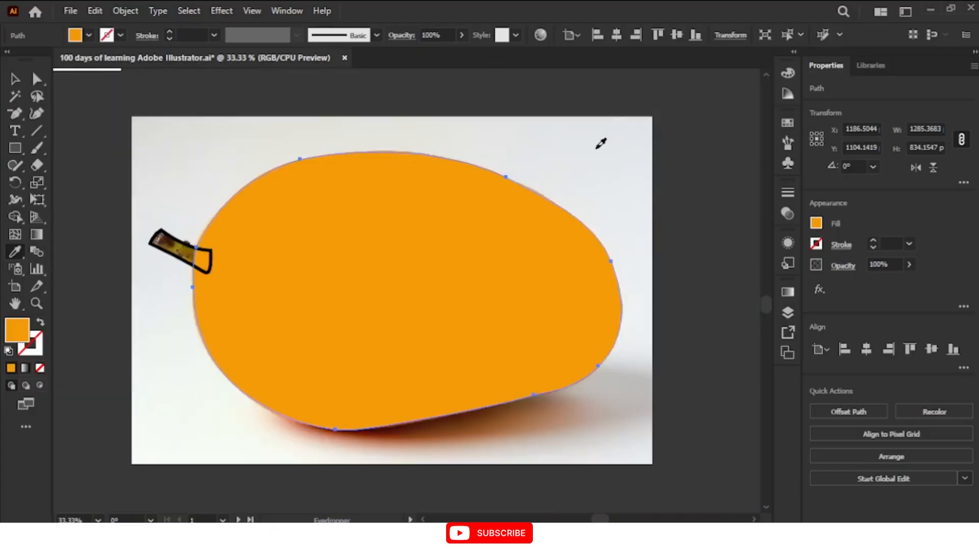
{"action": "left_click", "coordinate": [600, 144]}
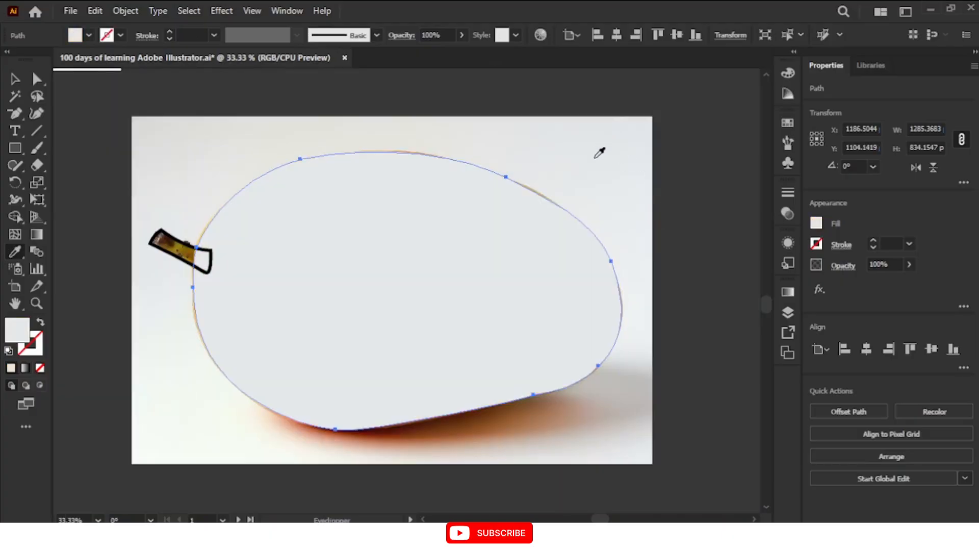
{"action": "left_click", "coordinate": [484, 406]}
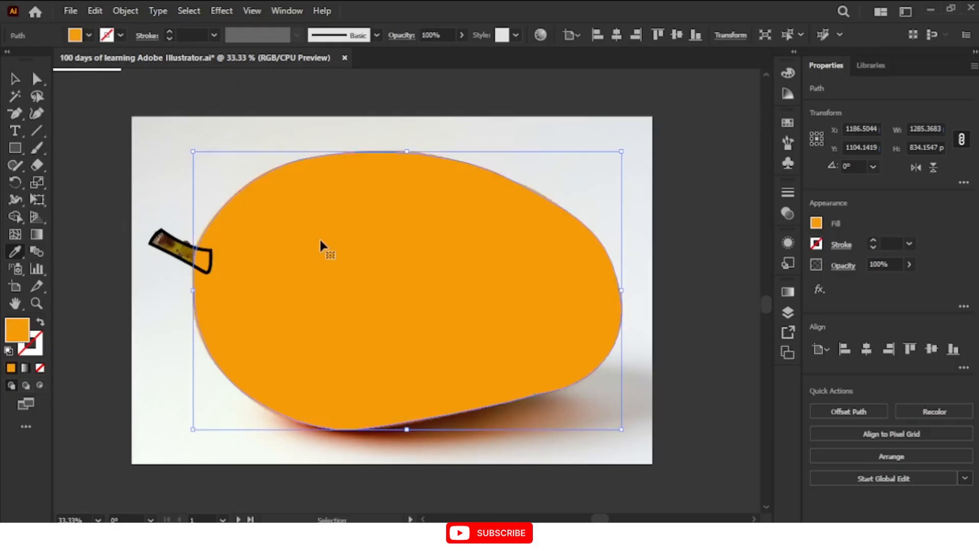
Fill the stem outline with an olive green sampled from the stem in the photo using the Eyedropper tool, and deselect it
{"action": "key", "text": "v"}
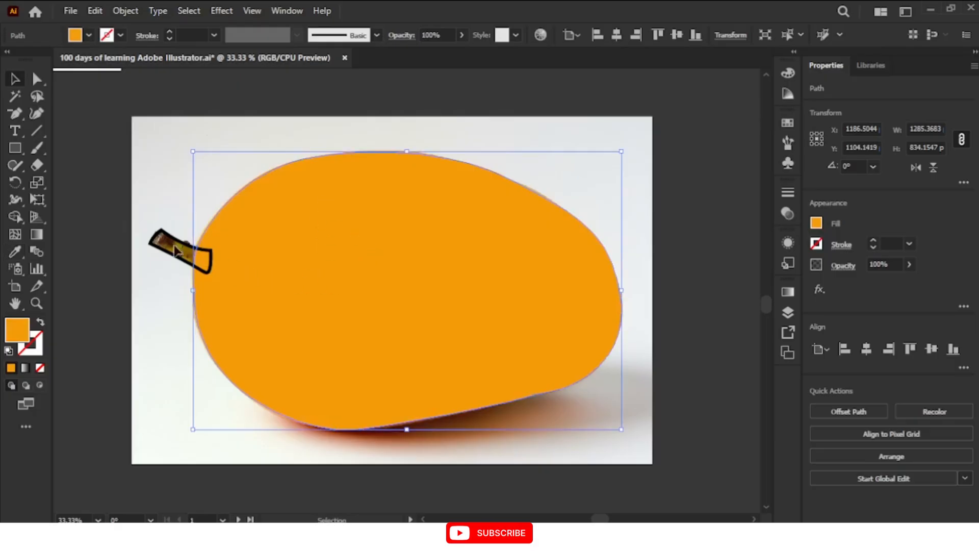
{"action": "left_click", "coordinate": [154, 243]}
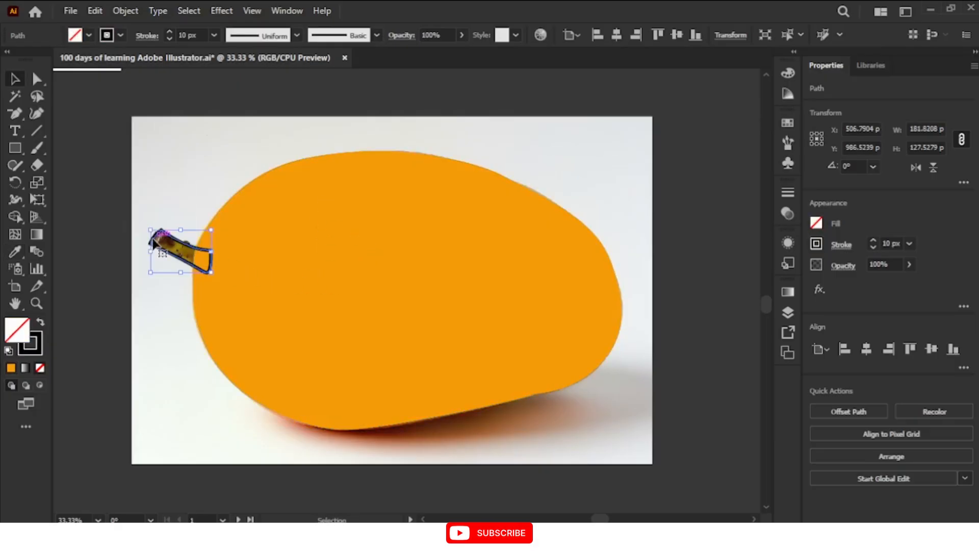
{"action": "key", "text": "i"}
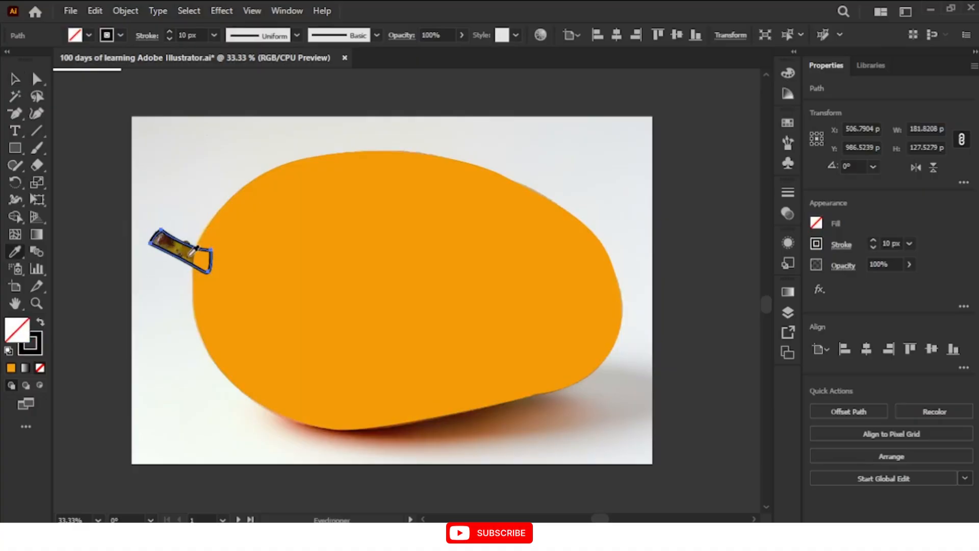
{"action": "scroll", "coordinate": [194, 250], "scroll_direction": "up", "scroll_amount": 5}
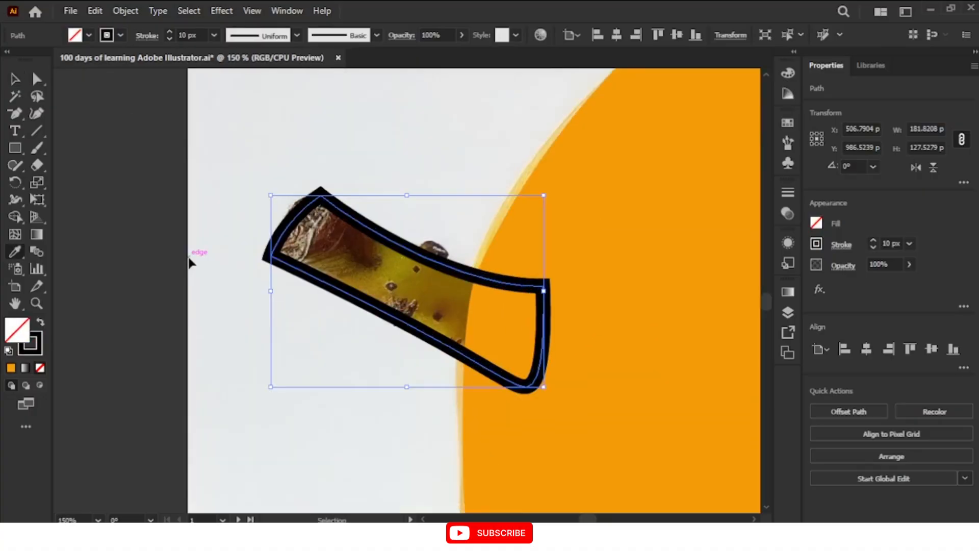
{"action": "left_click", "coordinate": [396, 250]}
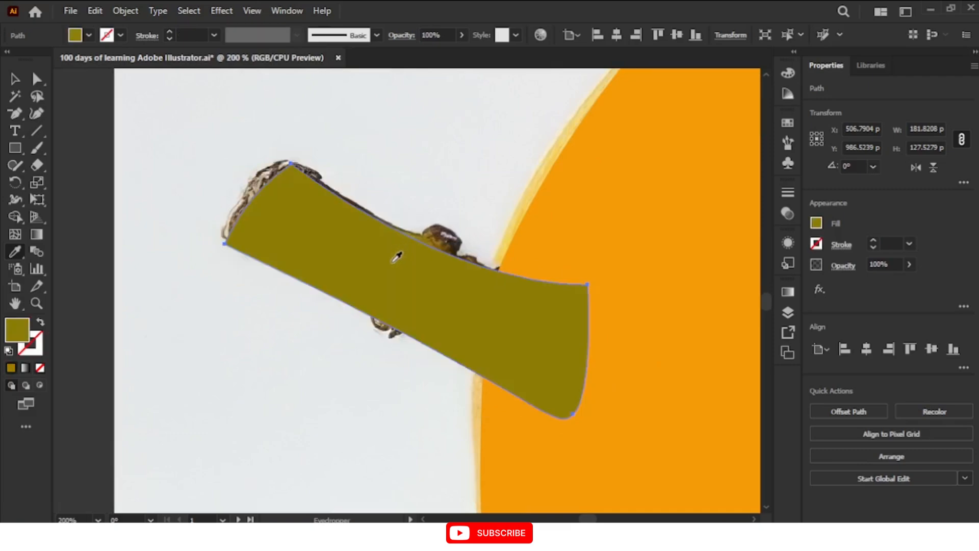
{"action": "key", "text": "v"}
{"action": "left_click", "coordinate": [376, 417]}
Draw a new artboard about 1503 by 988 px just inside the edges of the mango photo
{"action": "key", "text": "ctrl+minus"}
{"action": "key", "text": "ctrl+minus"}
{"action": "key", "text": "ctrl+minus"}
{"action": "key", "text": "ctrl+minus"}
{"action": "key", "text": "ctrl+minus"}
{"action": "key", "text": "ctrl+minus"}
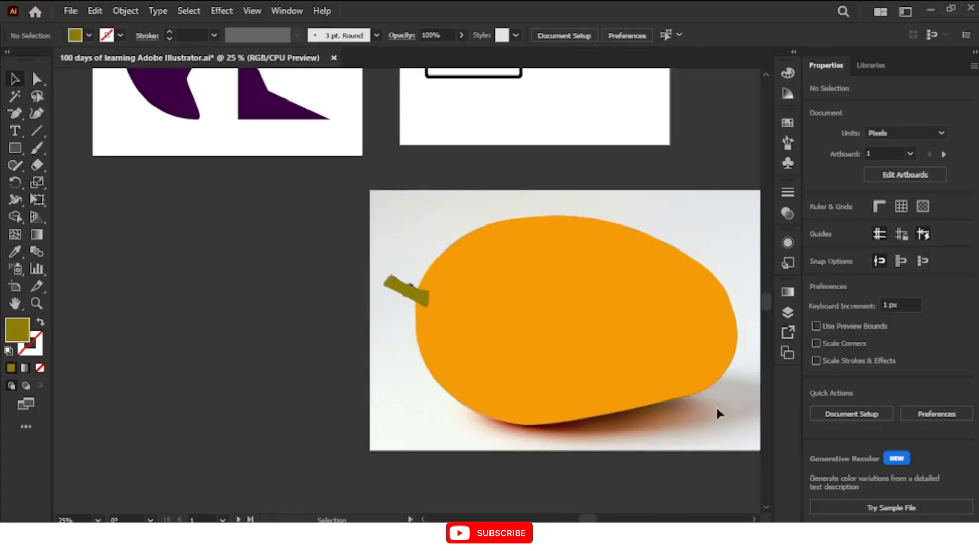
{"action": "left_click", "coordinate": [754, 519]}
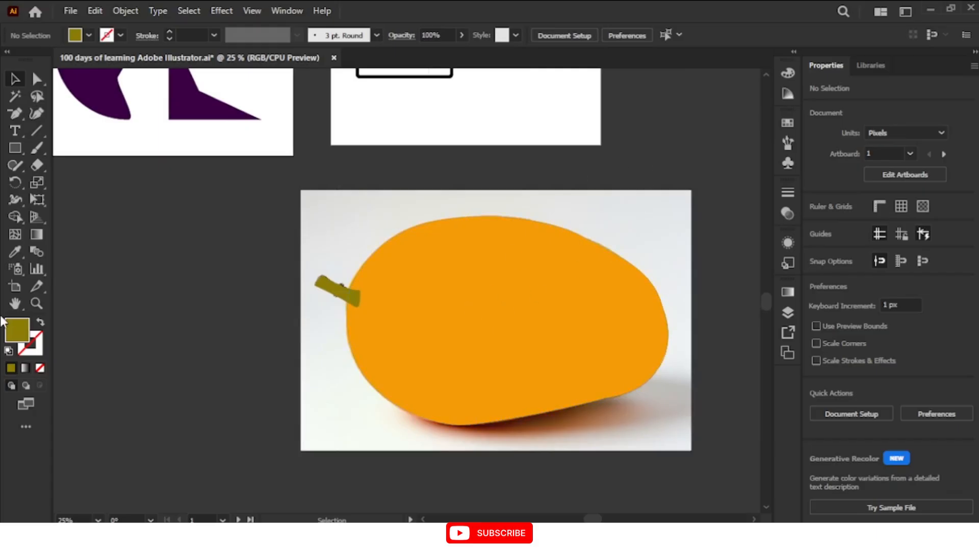
{"action": "left_click", "coordinate": [15, 286]}
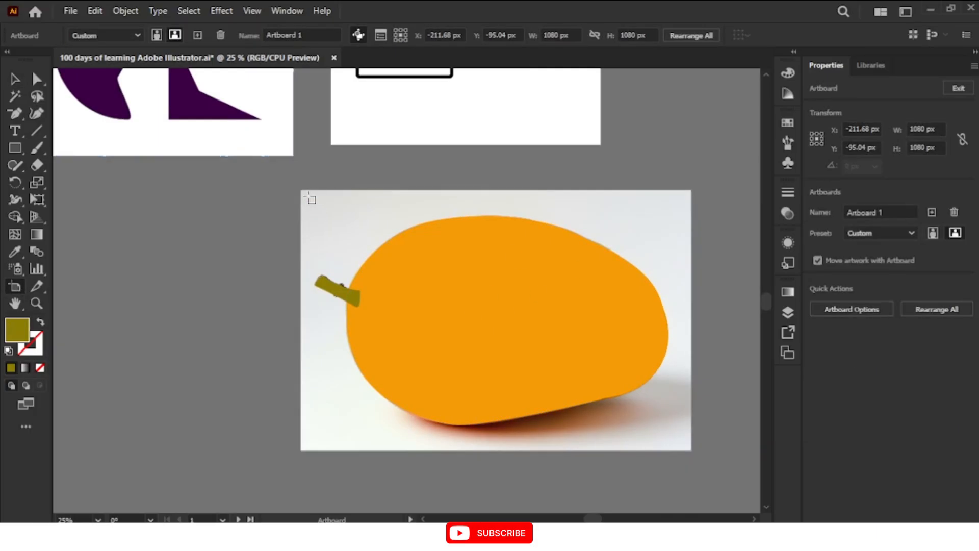
{"action": "left_click_drag", "start_coordinate": [309, 196], "coordinate": [686, 445]}
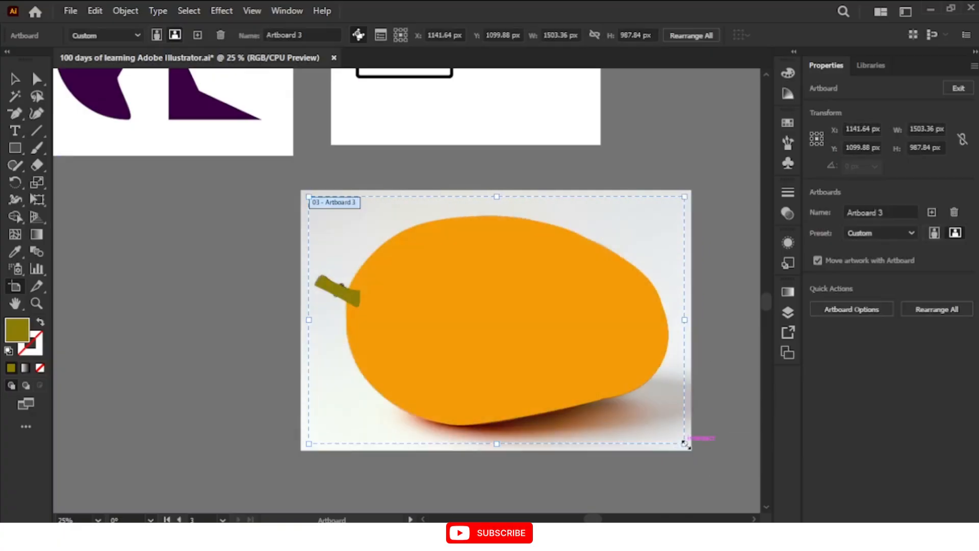
{"action": "key", "text": "Escape"}
{"action": "key", "text": "ctrl+0"}
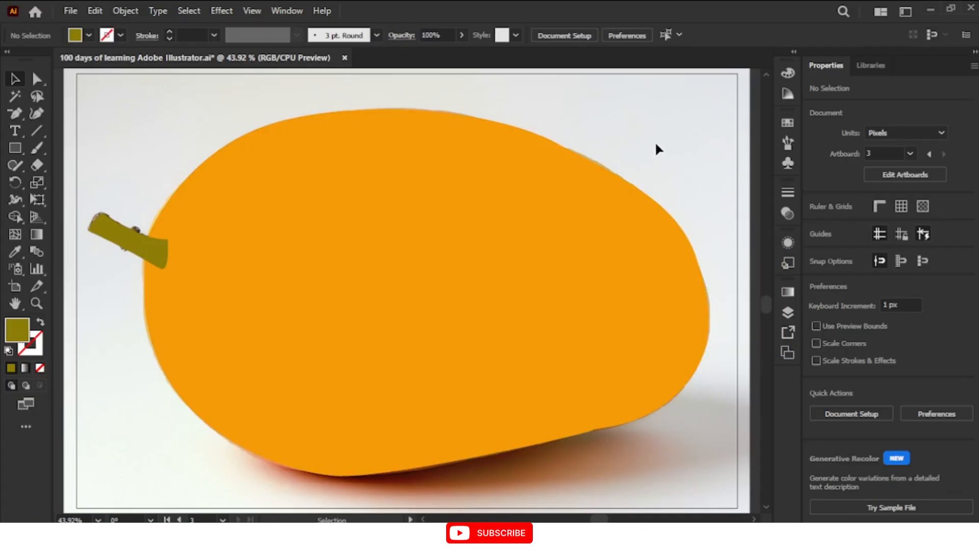
Draw a shading shape's inner edge with the Pen tool, curving from the stem base across the upper fruit and down to the mango's lower-right edge
{"action": "key", "text": "p"}
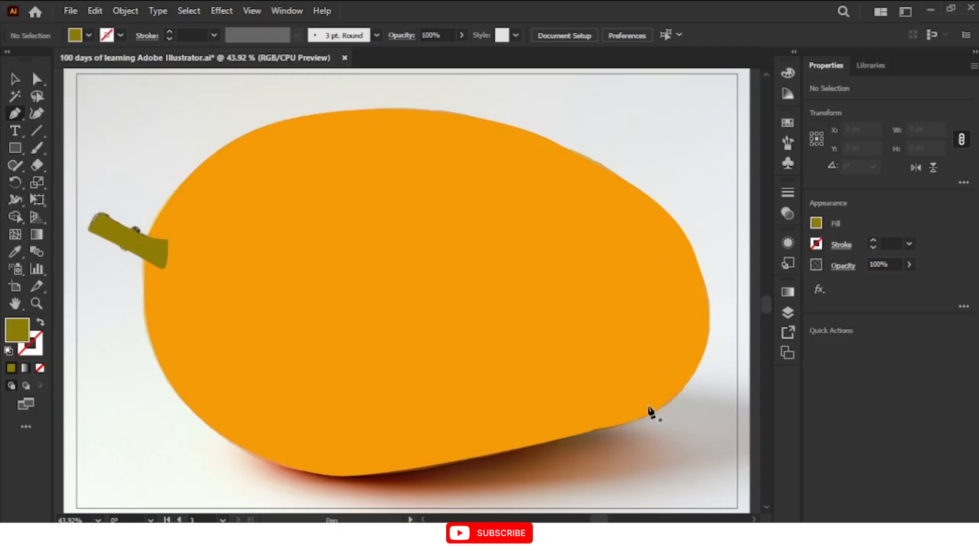
{"action": "left_click", "coordinate": [151, 250]}
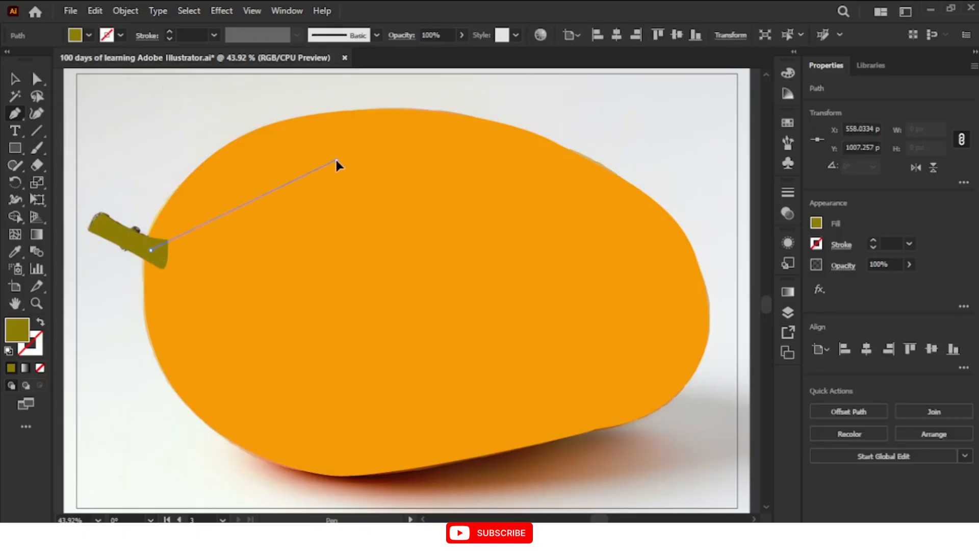
{"action": "left_click_drag", "start_coordinate": [336, 160], "coordinate": [427, 160]}
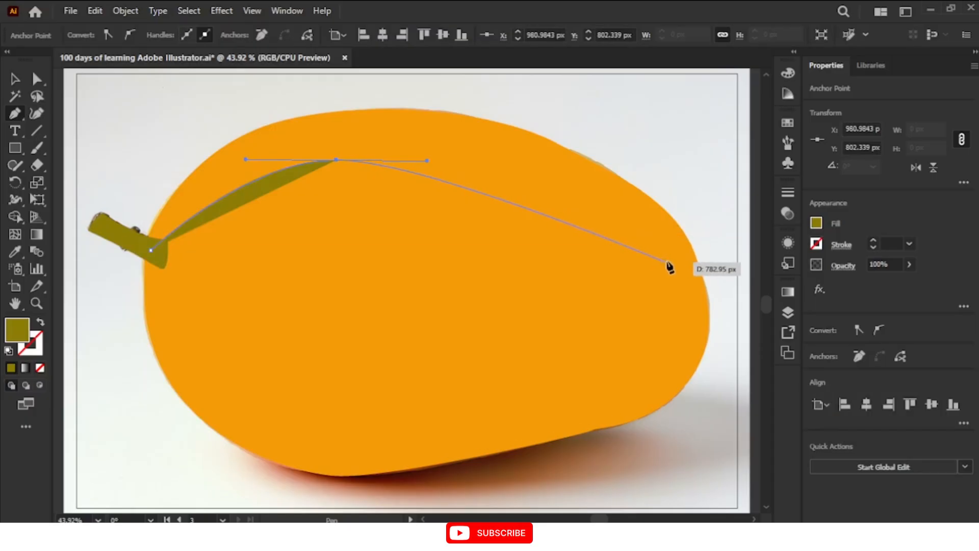
{"action": "left_click_drag", "start_coordinate": [666, 261], "coordinate": [672, 269]}
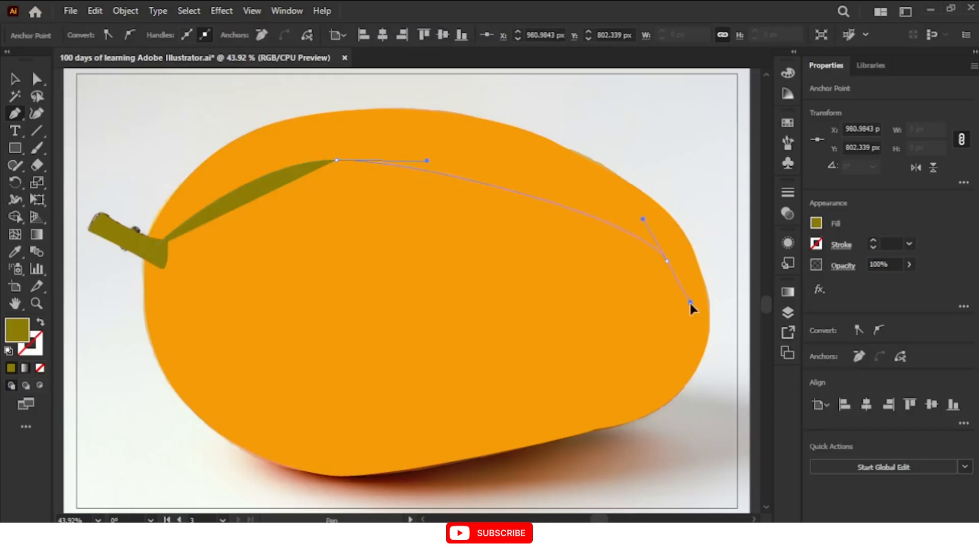
{"action": "left_click_drag", "start_coordinate": [700, 320], "coordinate": [699, 320]}
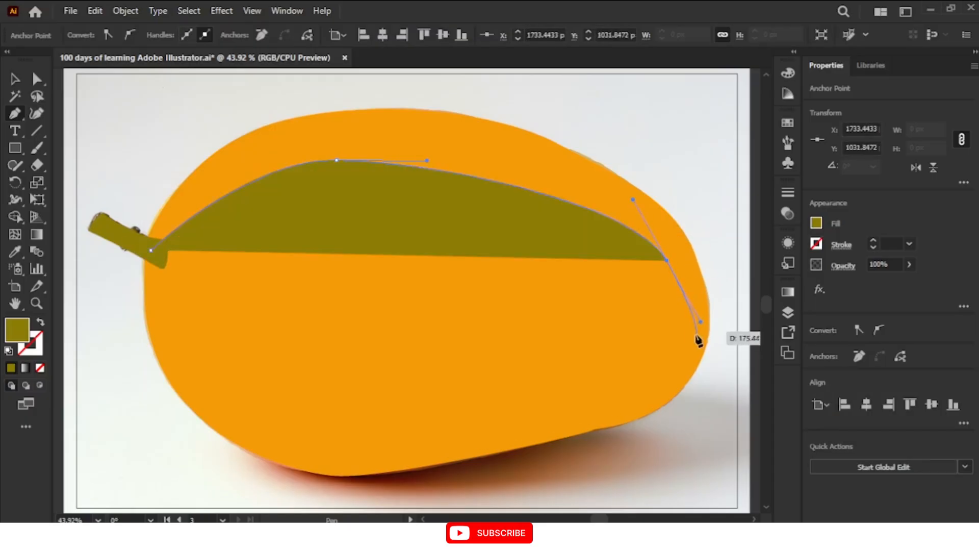
{"action": "left_click_drag", "start_coordinate": [645, 384], "coordinate": [624, 395]}
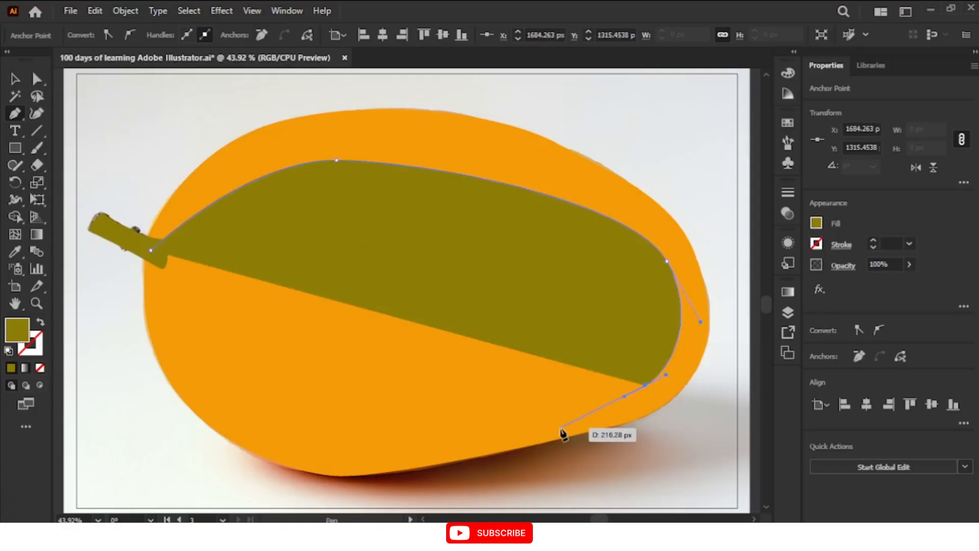
{"action": "left_click", "coordinate": [555, 433]}
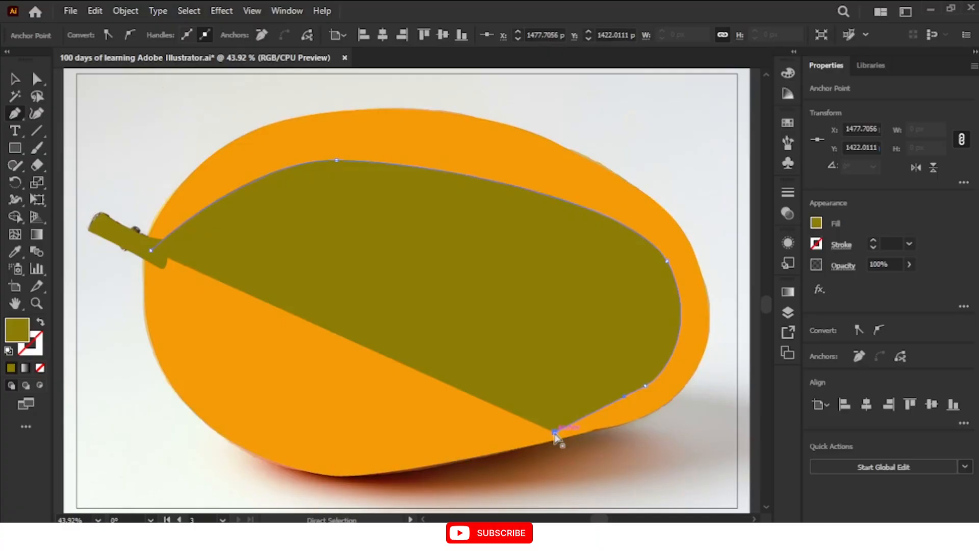
{"action": "key", "text": "ctrl+z"}
{"action": "left_click_drag", "start_coordinate": [561, 435], "coordinate": [518, 448]}
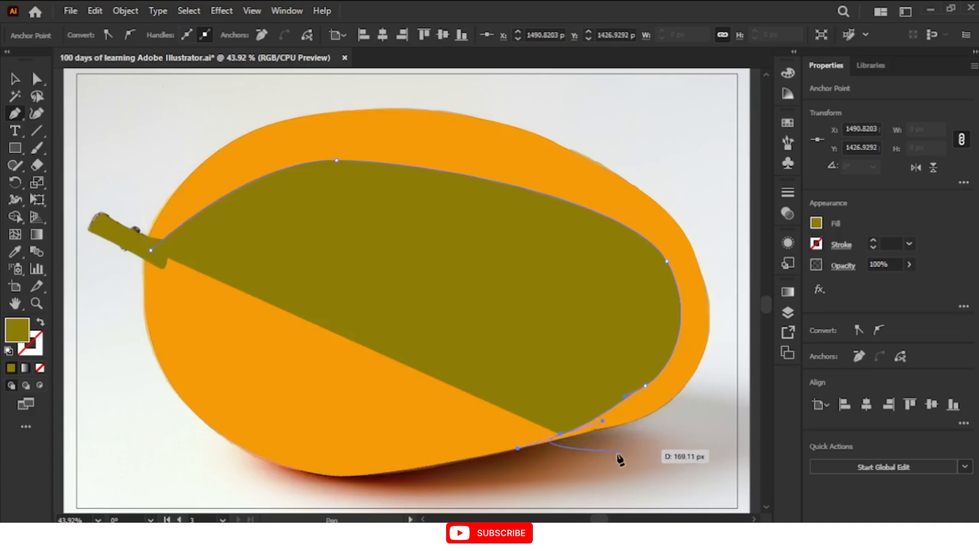
Continue the shading outline outside the mango, around its lower-right side and up past its right edge
{"action": "left_click", "coordinate": [549, 454]}
{"action": "left_click_drag", "start_coordinate": [549, 455], "coordinate": [618, 439]}
{"action": "left_click_drag", "start_coordinate": [712, 407], "coordinate": [715, 371]}
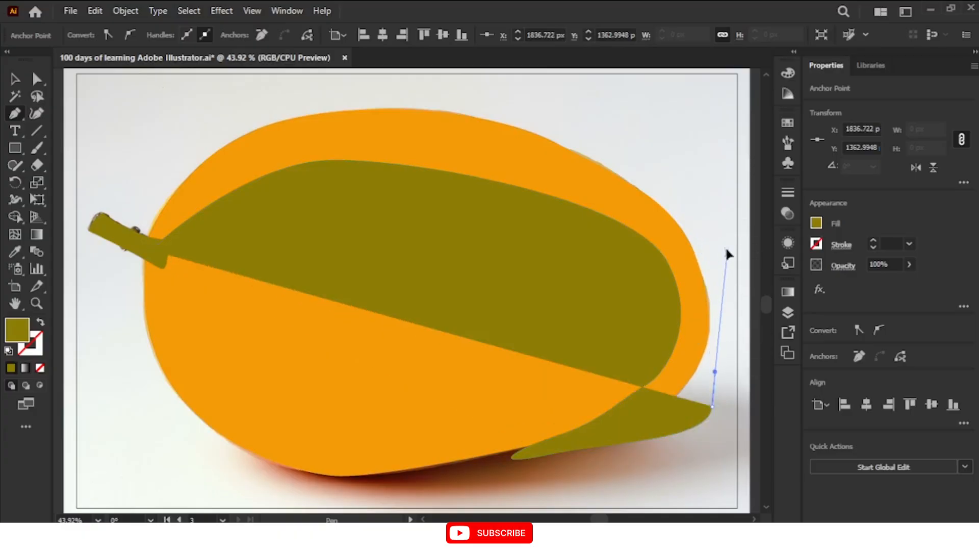
{"action": "left_click_drag", "start_coordinate": [728, 254], "coordinate": [719, 231]}
{"action": "left_click_drag", "start_coordinate": [653, 167], "coordinate": [619, 145]}
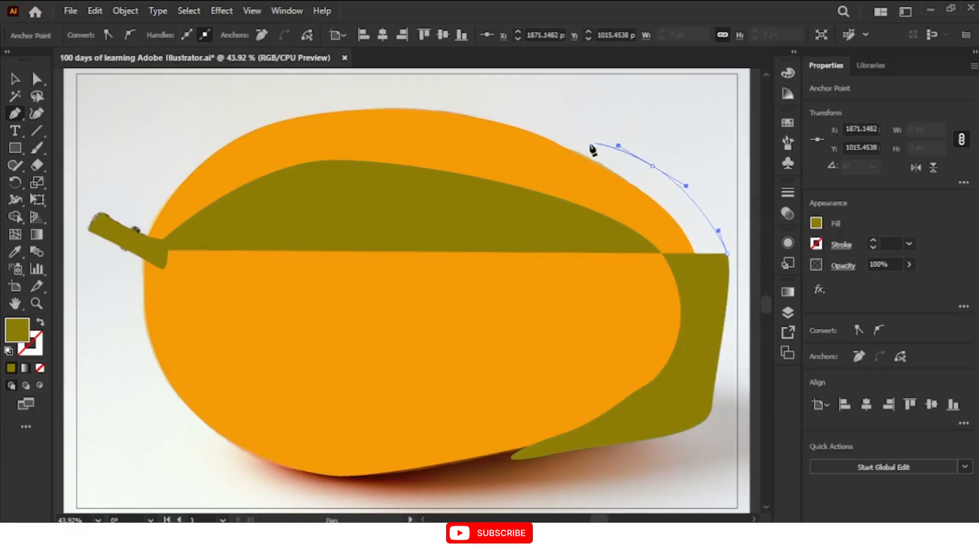
Carry the shading outline over the top of the mango and close it at its starting anchor by the stem
{"action": "left_click_drag", "start_coordinate": [532, 117], "coordinate": [302, 112]}
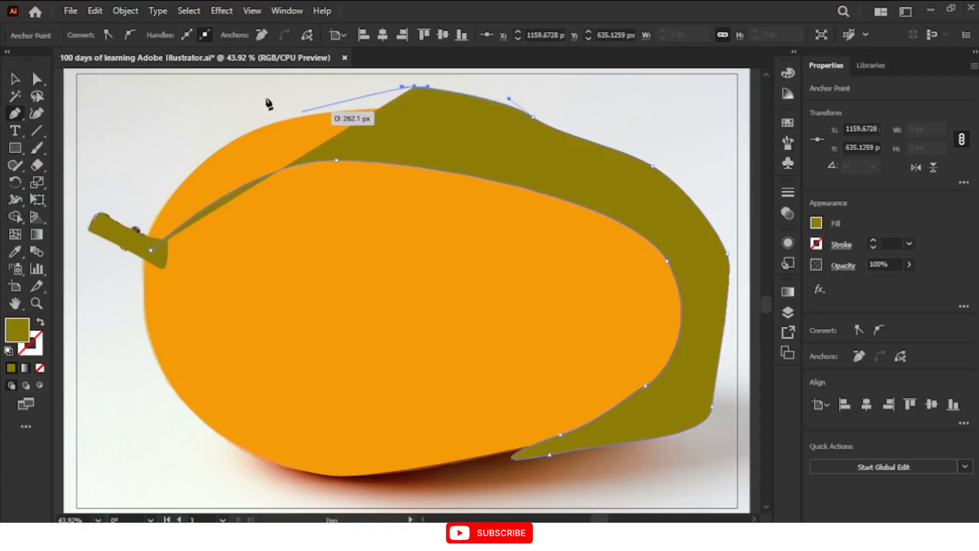
{"action": "left_click", "coordinate": [300, 106]}
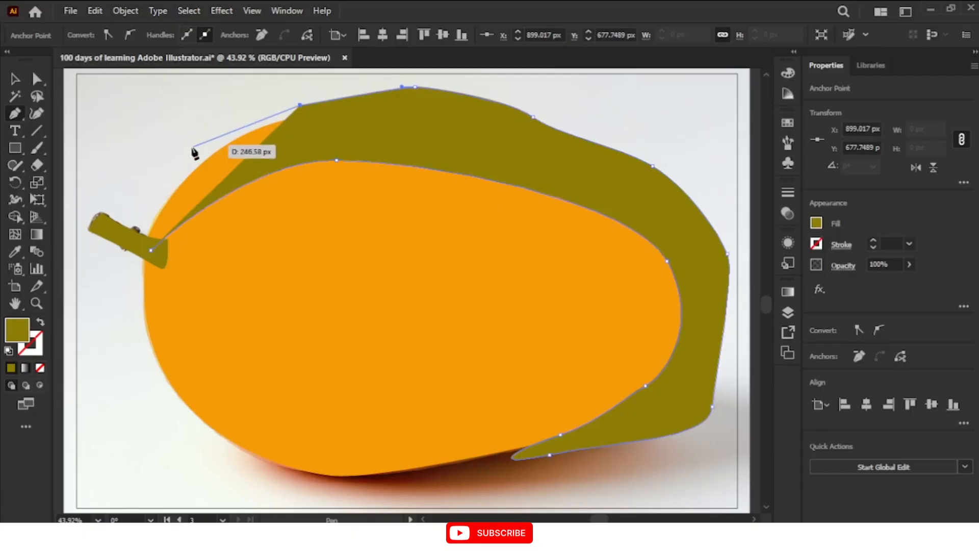
{"action": "left_click_drag", "start_coordinate": [157, 160], "coordinate": [151, 177]}
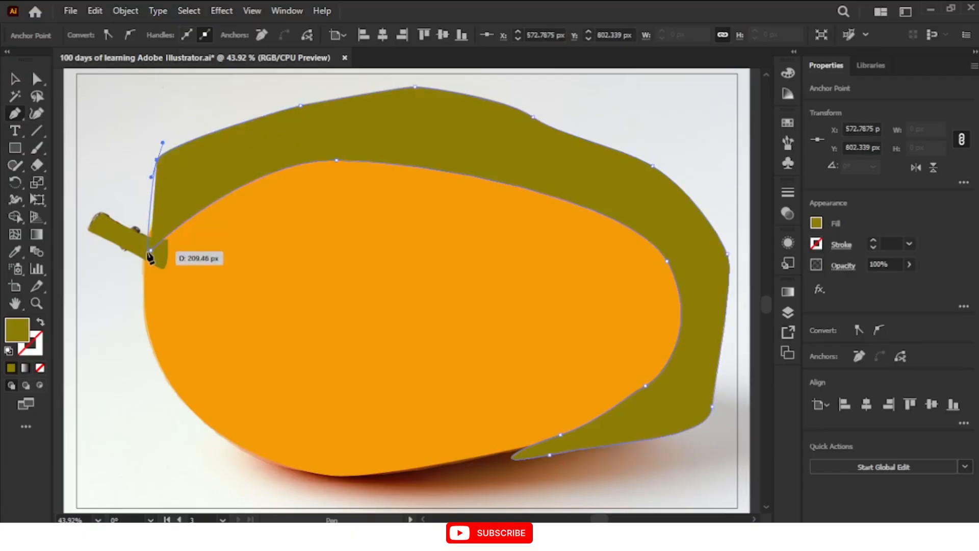
{"action": "left_click", "coordinate": [151, 250]}
Select the mango and the shading shape together and remove the overhang outside the mango with the Shape Builder tool
{"action": "key", "text": "v"}
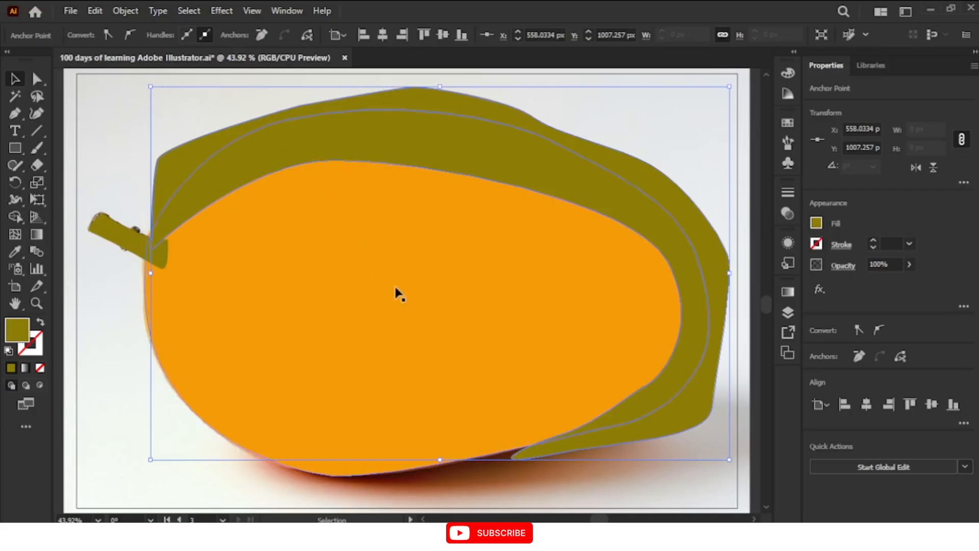
{"action": "left_click", "coordinate": [610, 120]}
{"action": "left_click_drag", "start_coordinate": [613, 117], "coordinate": [586, 270]}
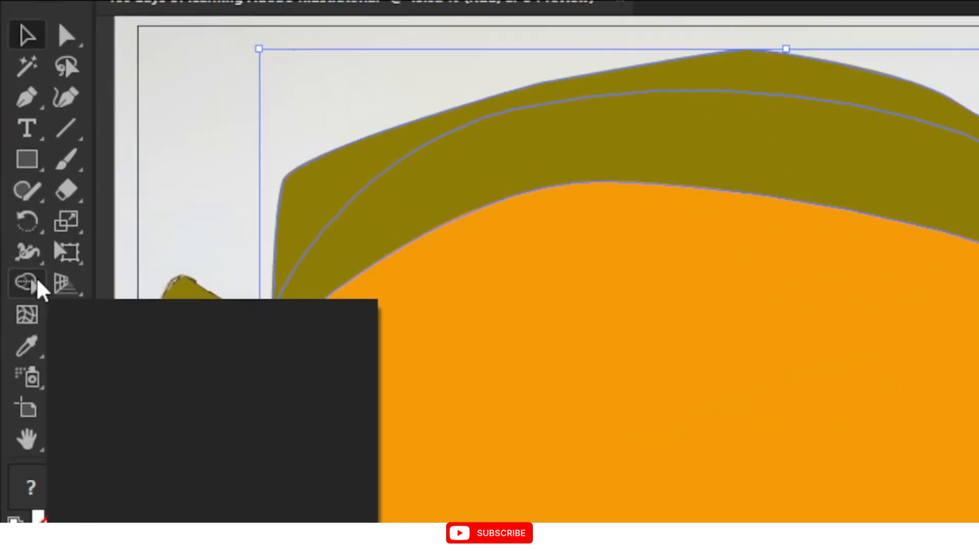
{"action": "left_click", "coordinate": [35, 277]}
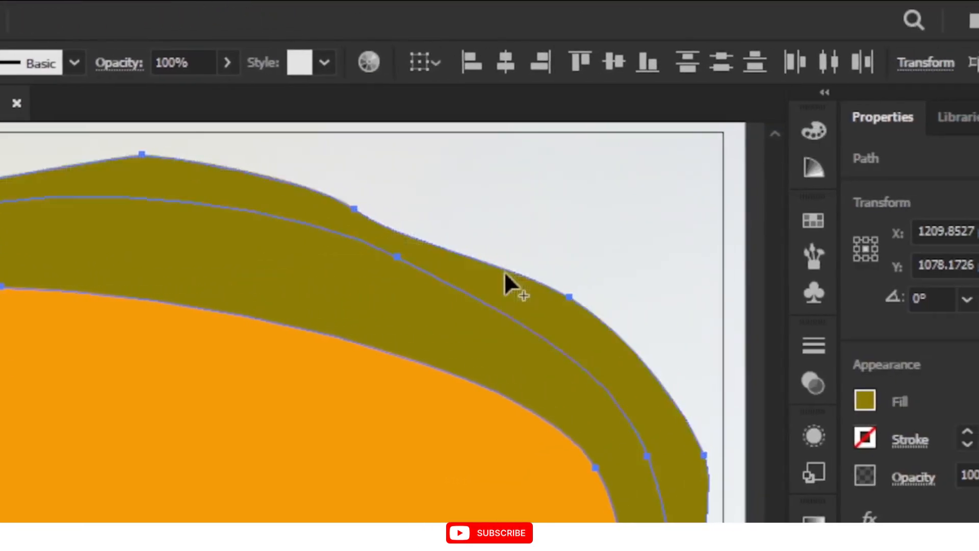
{"action": "key", "text": "minus"}
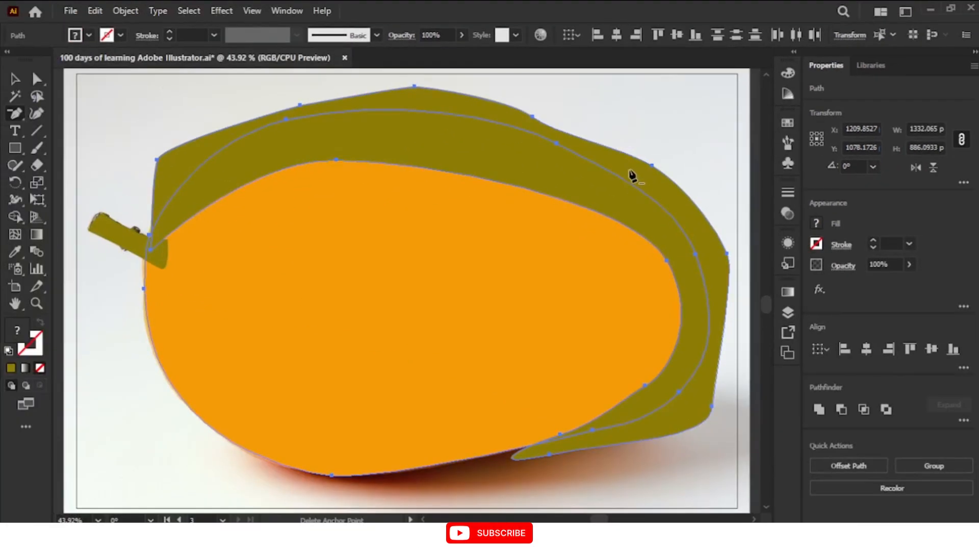
{"action": "left_click", "coordinate": [15, 216]}
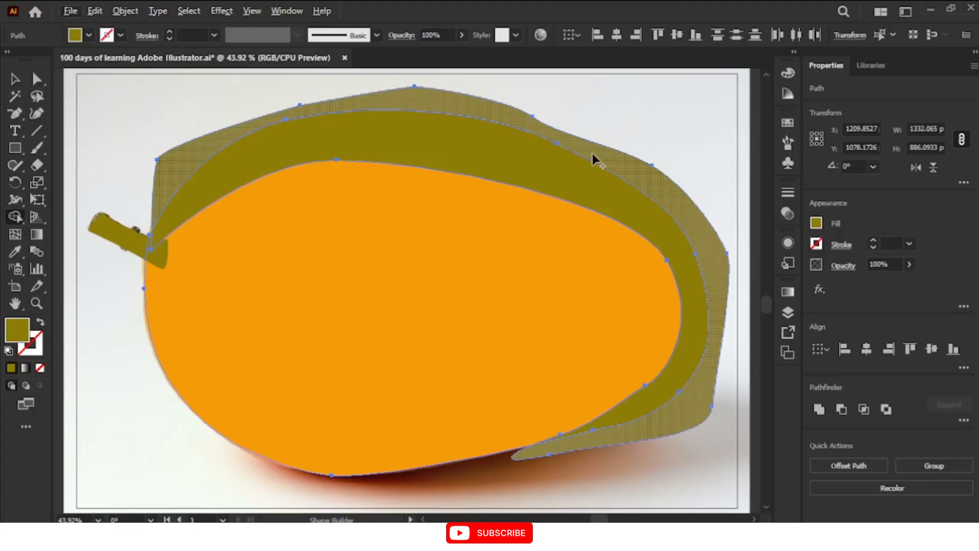
{"action": "left_click", "coordinate": [475, 101], "text": "alt"}
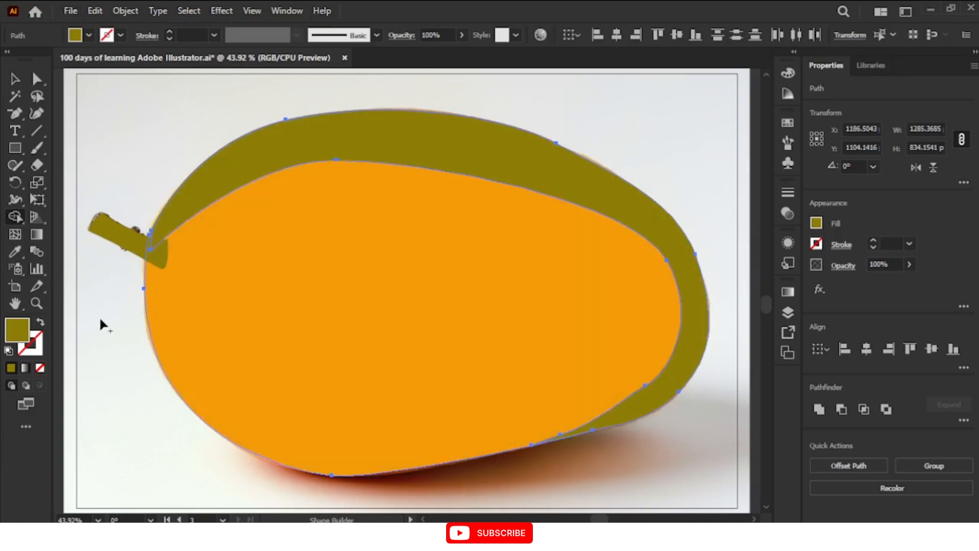
{"action": "key", "text": "v"}
{"action": "left_click", "coordinate": [414, 92]}
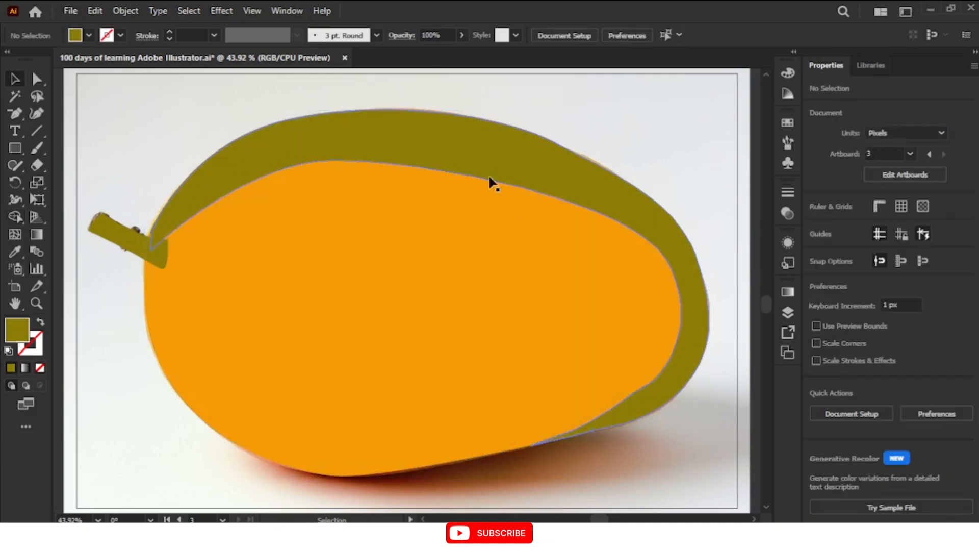
Fill the trimmed shading band with the mango's orange using the Eyedropper tool
{"action": "left_click", "coordinate": [489, 173]}
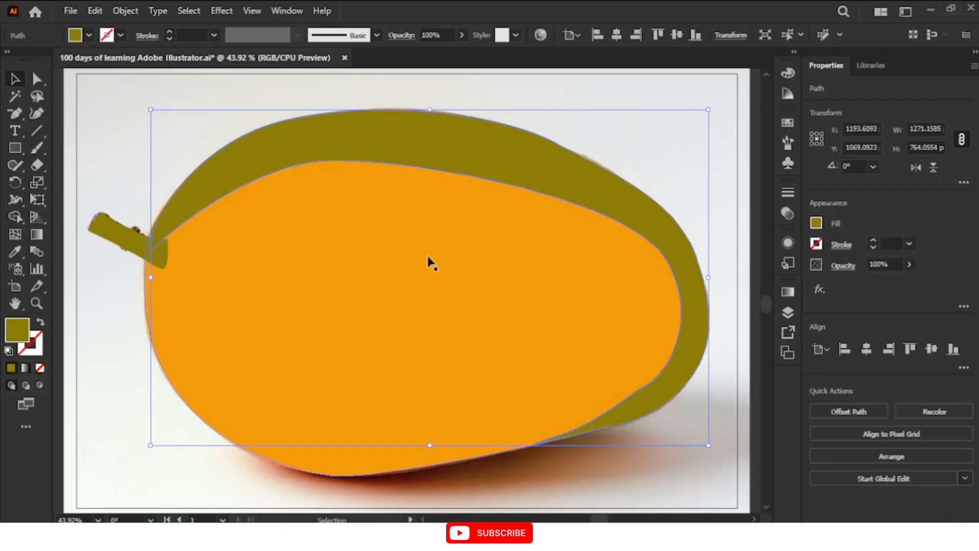
{"action": "key", "text": "i"}
{"action": "left_click", "coordinate": [391, 265]}
{"action": "key", "text": "v"}
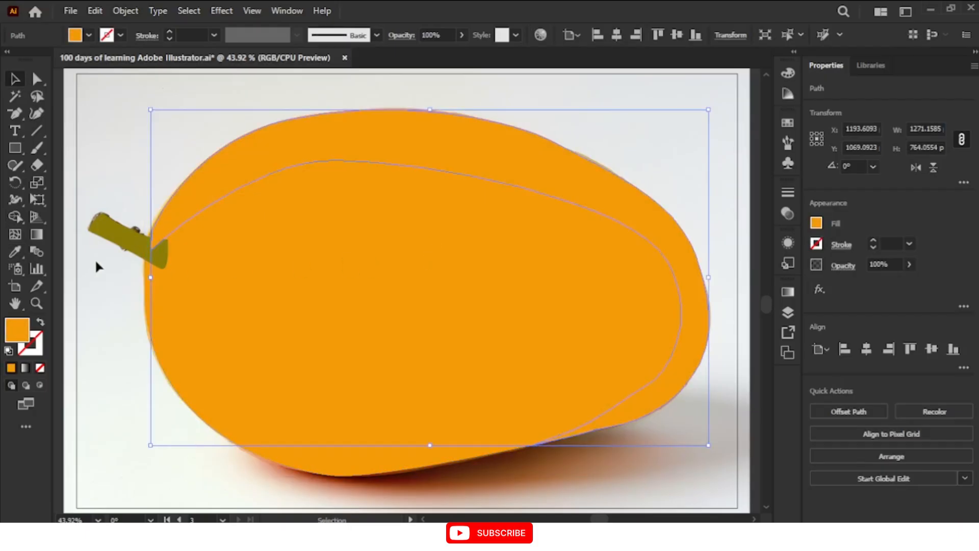
Darken the shading band's fill to #e2890a and deselect it
{"action": "double_click", "coordinate": [21, 334]}
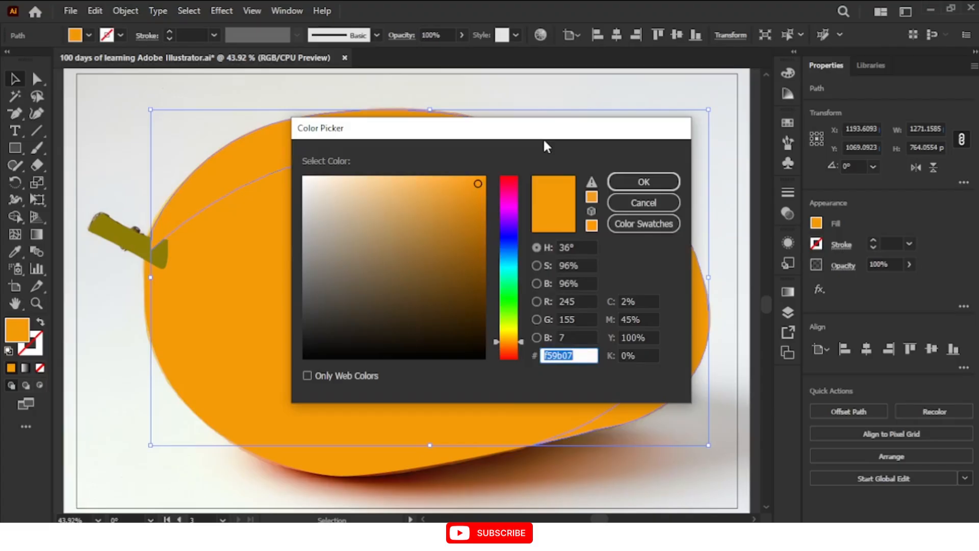
{"action": "mouse_move", "coordinate": [479, 185]}
{"action": "left_mouse_down"}
{"action": "mouse_move", "coordinate": [481, 204]}
{"action": "mouse_move", "coordinate": [477, 197]}
{"action": "left_mouse_up"}
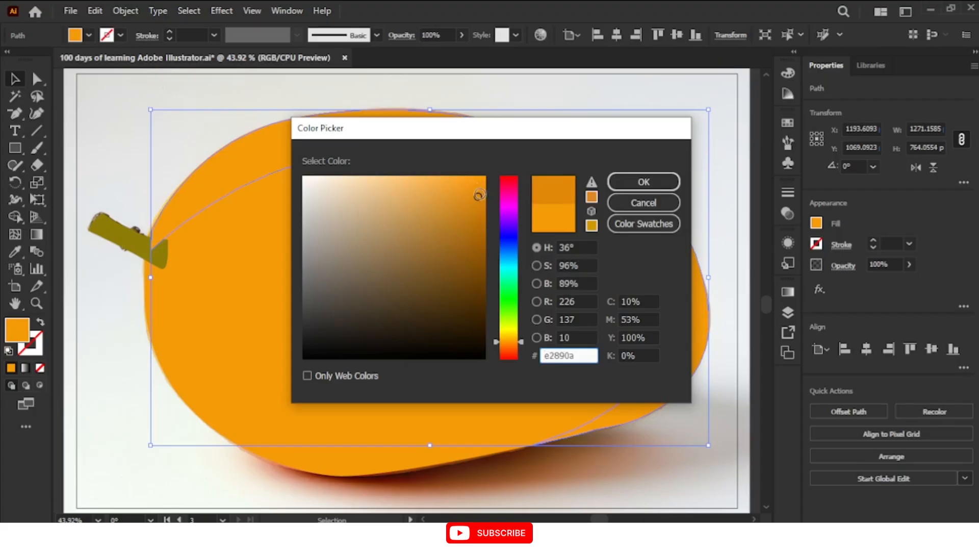
{"action": "left_click", "coordinate": [629, 189]}
{"action": "key", "text": "ctrl+shift+a"}
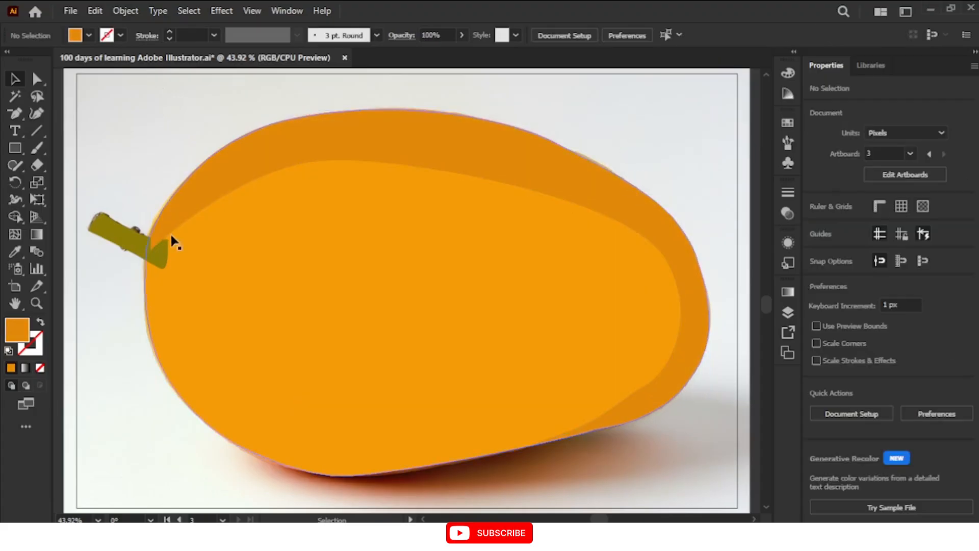
Bring the green stem to the front of the mango and its shading, and deselect it
{"action": "left_click", "coordinate": [163, 252]}
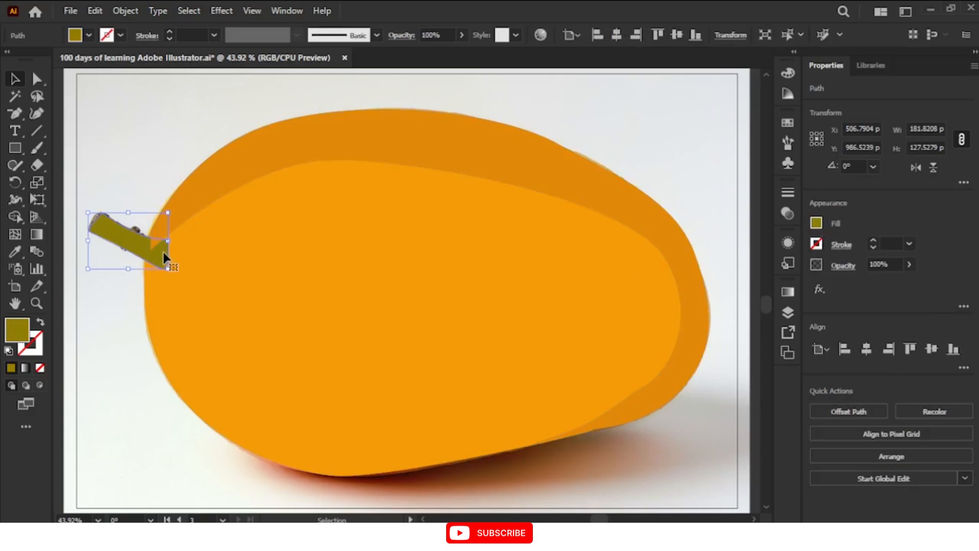
{"action": "right_click", "coordinate": [165, 259]}
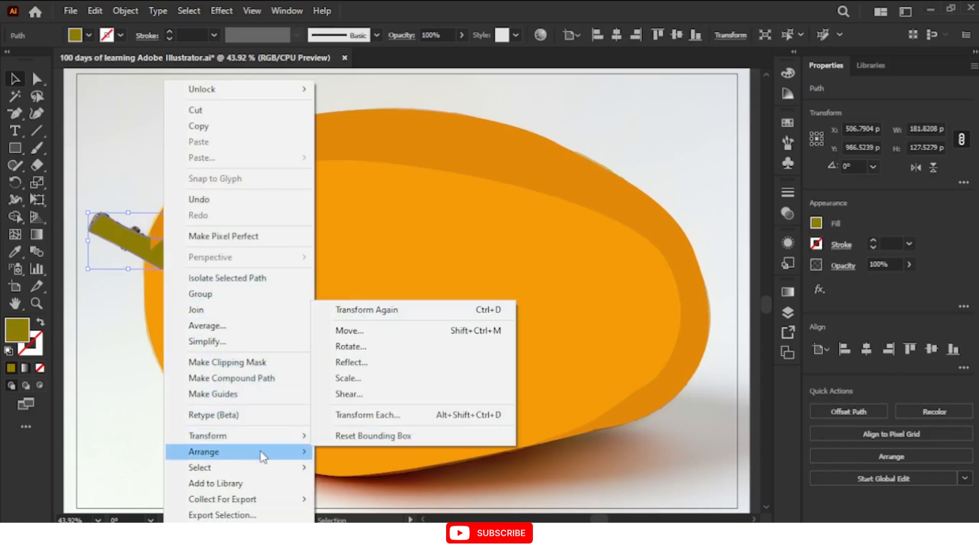
{"action": "mouse_move", "coordinate": [264, 454]}
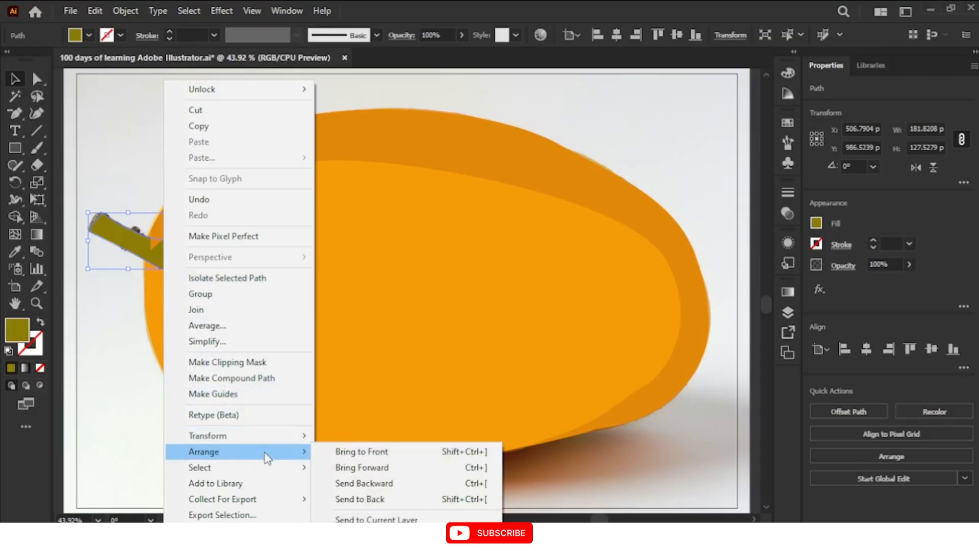
{"action": "left_click", "coordinate": [382, 453]}
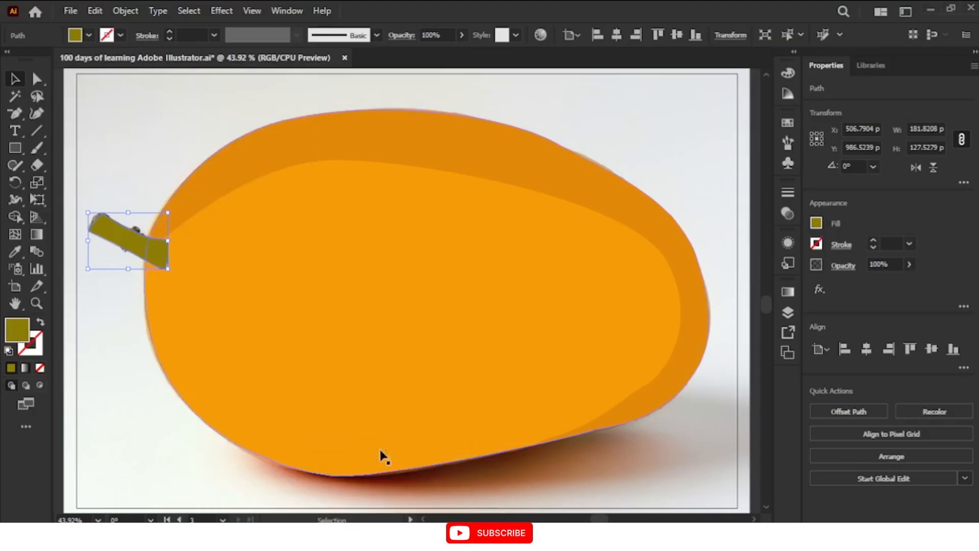
{"action": "left_click", "coordinate": [185, 435]}
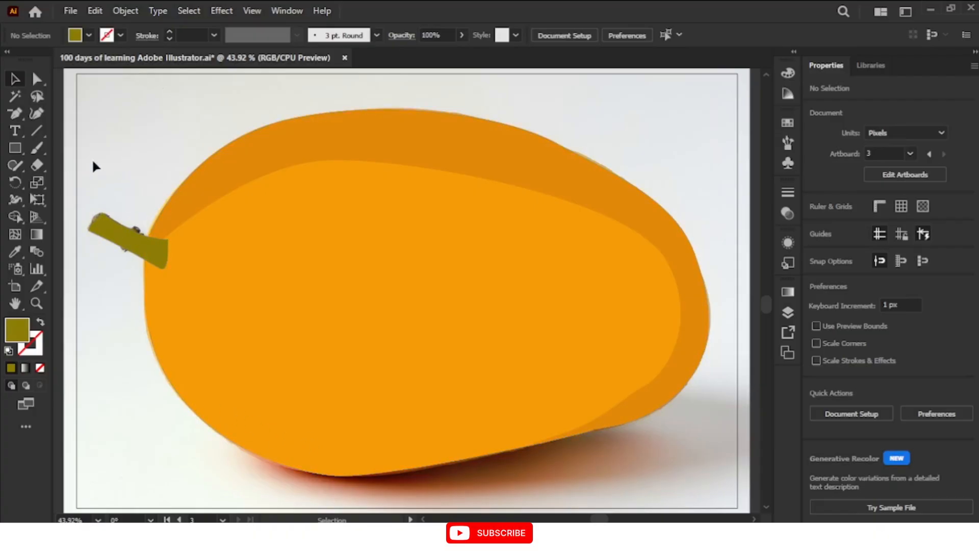
Draw a small slanted, leaf-shaped highlight with the Pen tool inside the mango's lower-left edge
{"action": "left_click", "coordinate": [19, 120]}
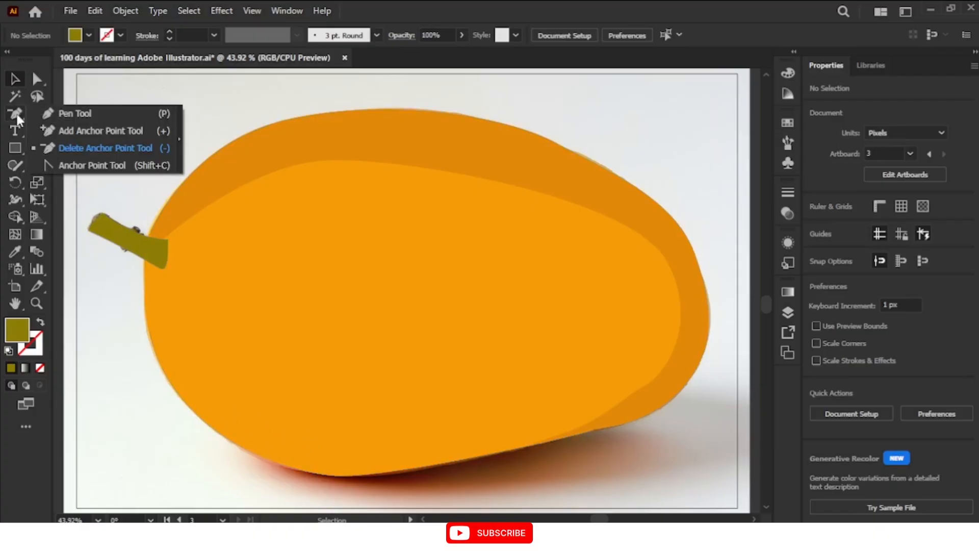
{"action": "left_click", "coordinate": [61, 108]}
{"action": "left_click", "coordinate": [180, 367]}
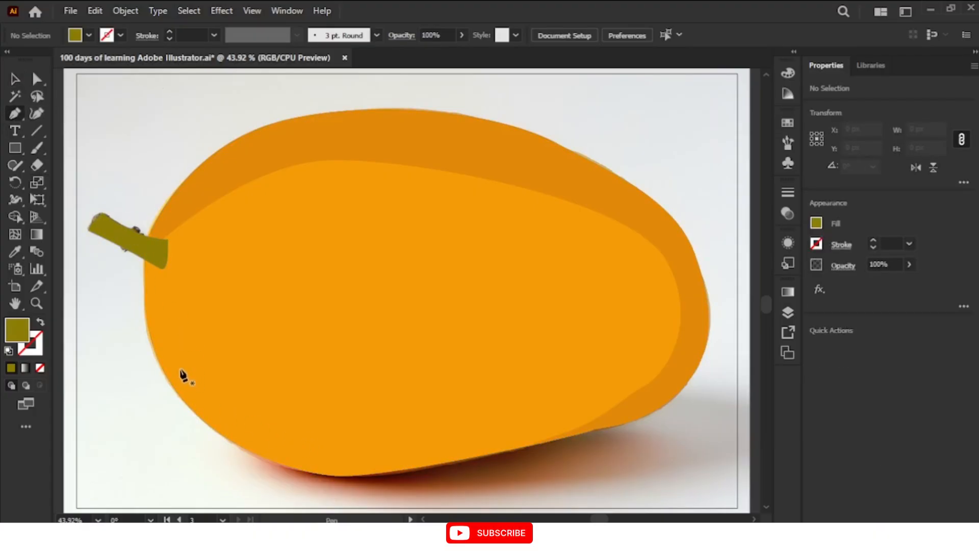
{"action": "left_click_drag", "start_coordinate": [204, 401], "coordinate": [212, 383]}
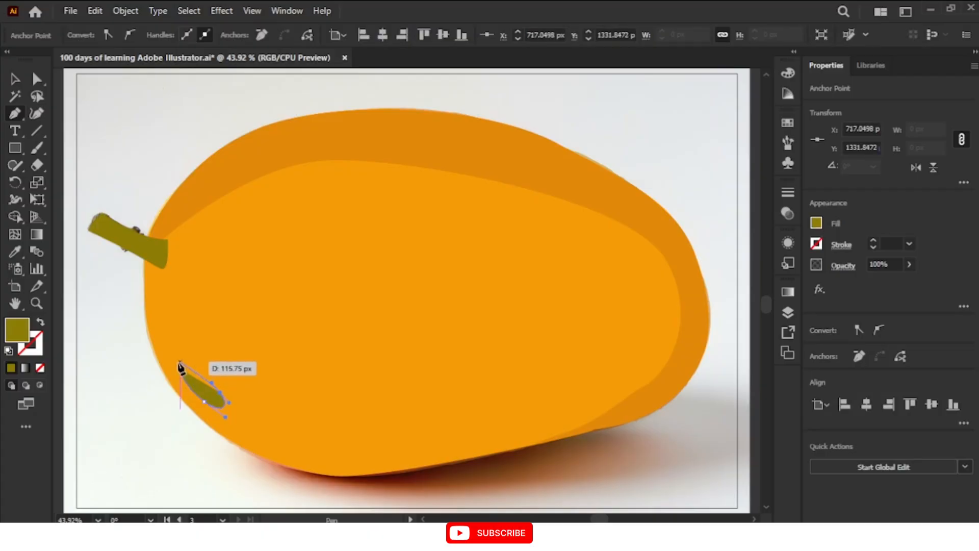
{"action": "left_click", "coordinate": [180, 367]}
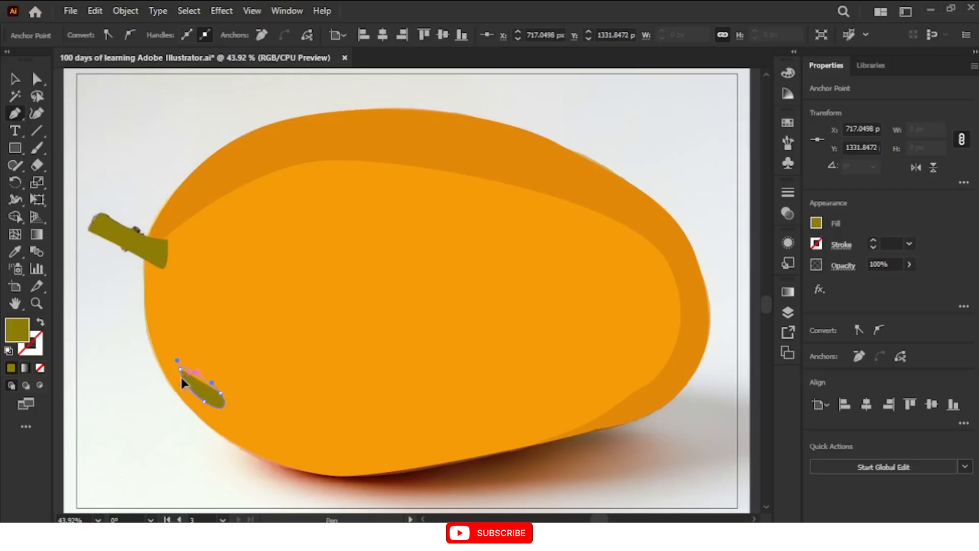
{"action": "left_click_drag", "start_coordinate": [181, 377], "coordinate": [171, 376]}
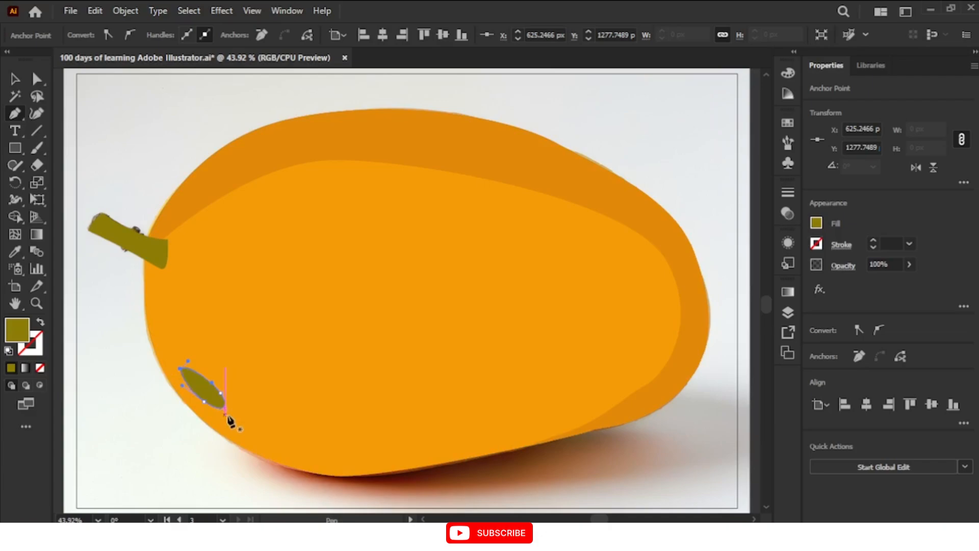
{"action": "key", "text": "v"}
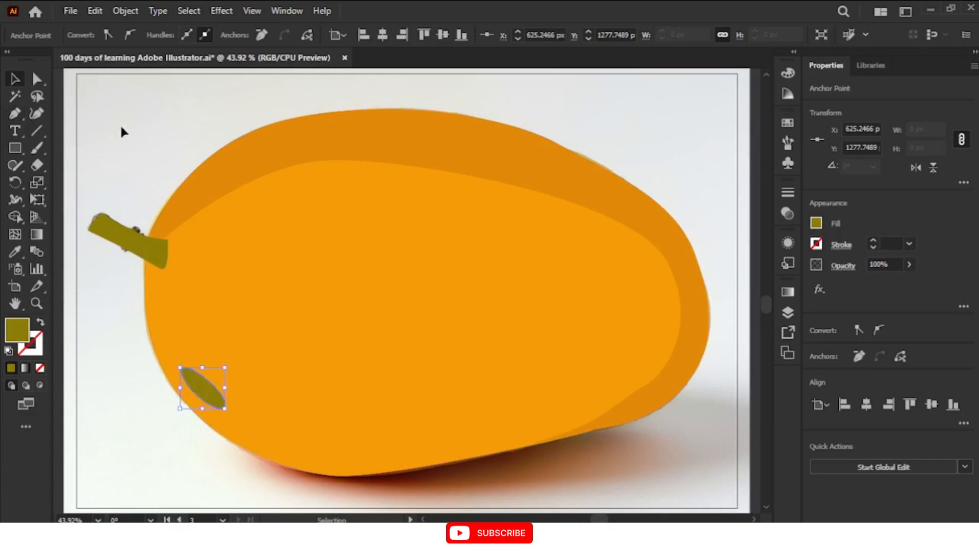
Fill the slanted highlight shape with white
{"action": "left_click", "coordinate": [818, 223]}
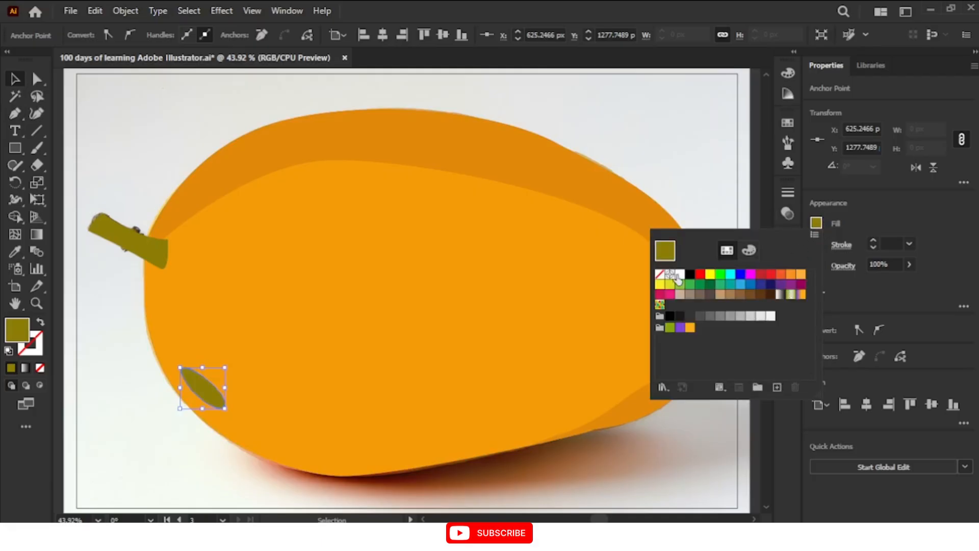
{"action": "left_click", "coordinate": [681, 274]}
{"action": "left_click", "coordinate": [939, 224]}
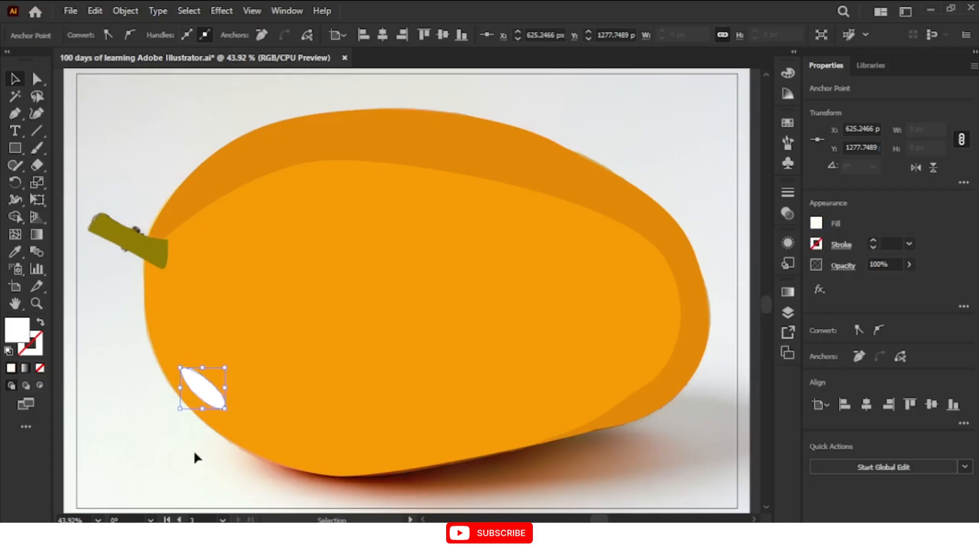
Draw a smaller rounded white highlight with the Pen tool just below and right of the first one, and deselect it
{"action": "left_click", "coordinate": [11, 114]}
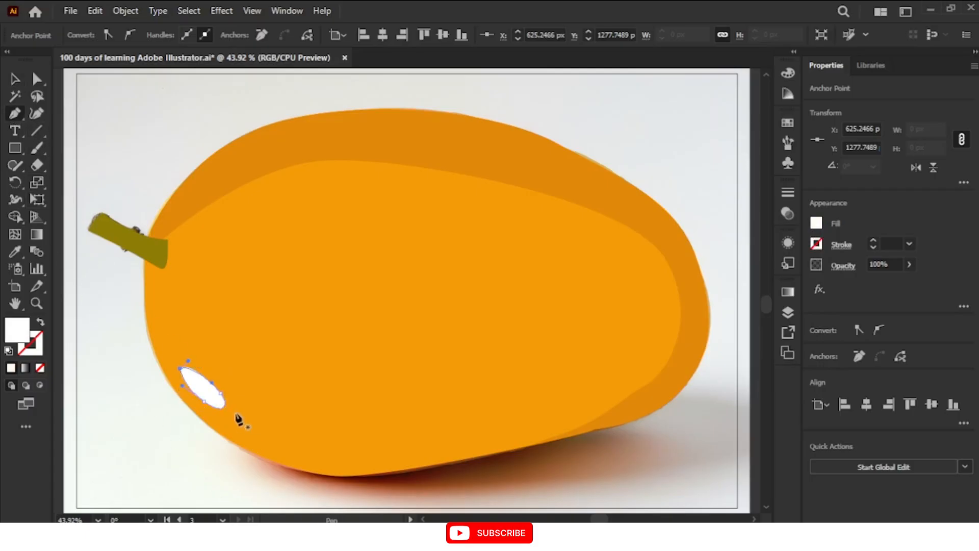
{"action": "mouse_move", "coordinate": [236, 408]}
{"action": "left_mouse_down"}
{"action": "mouse_move", "coordinate": [236, 426]}
{"action": "mouse_move", "coordinate": [257, 410]}
{"action": "mouse_move", "coordinate": [227, 414]}
{"action": "left_mouse_up"}
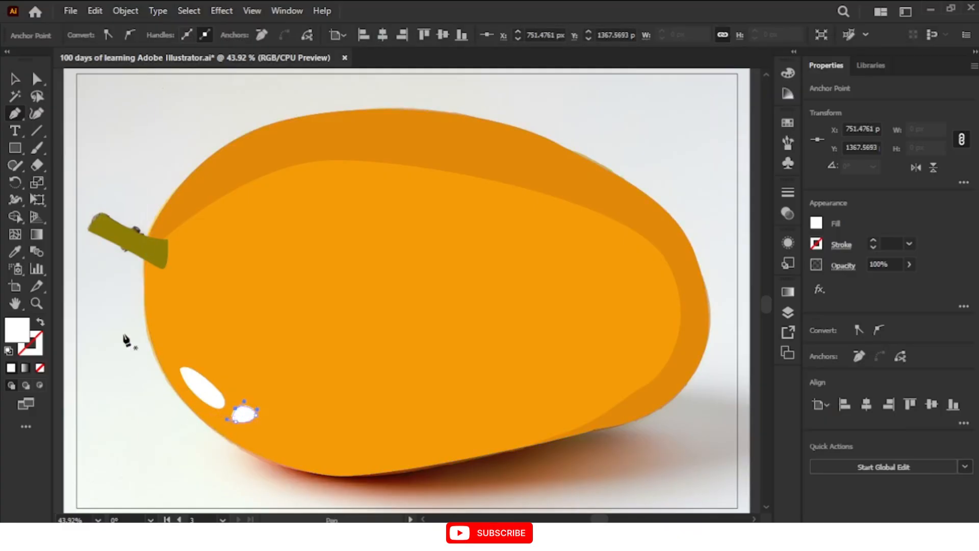
{"action": "left_click", "coordinate": [15, 78]}
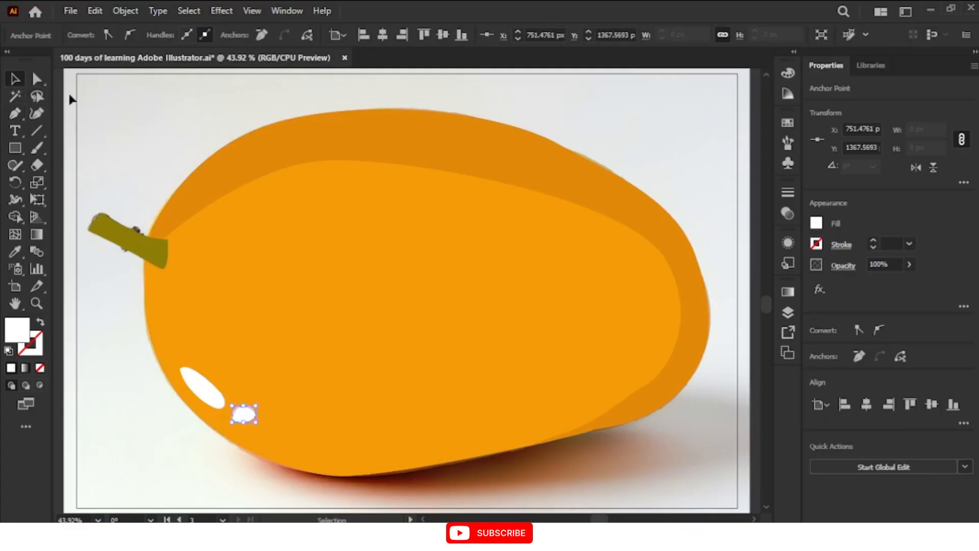
{"action": "left_click", "coordinate": [155, 115]}
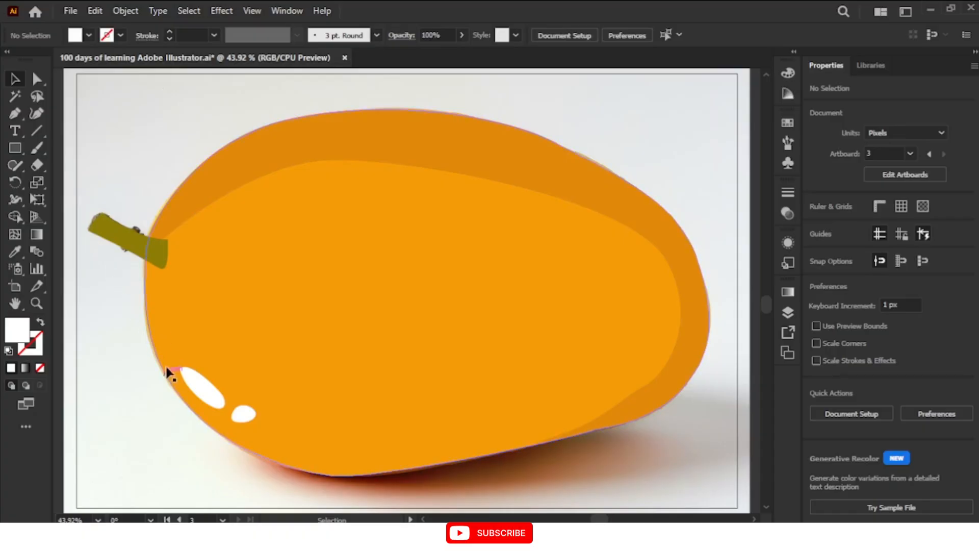
Give the mango body a black outline with a stroke weight of 11 px and deselect it
{"action": "left_click", "coordinate": [578, 294]}
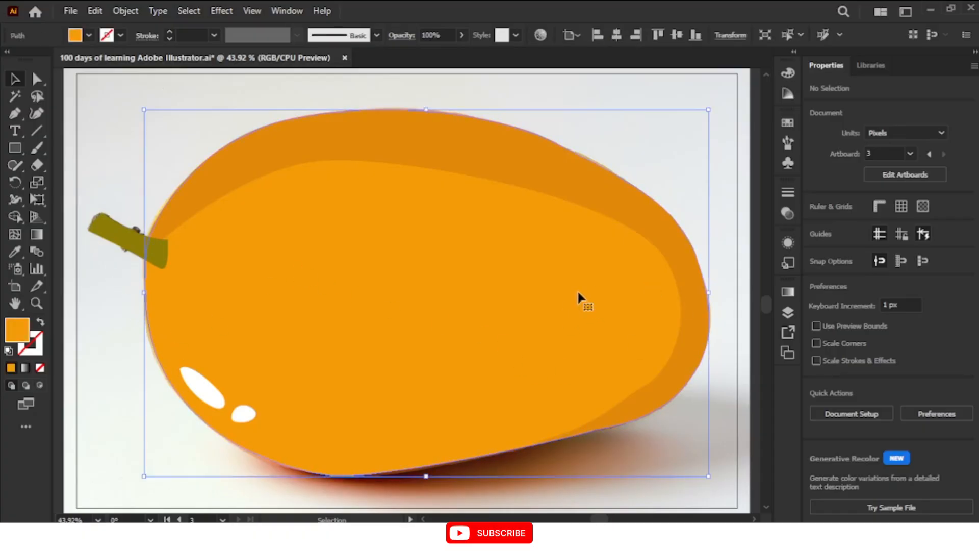
{"action": "left_click", "coordinate": [169, 31]}
{"action": "left_click", "coordinate": [169, 31]}
{"action": "left_click", "coordinate": [169, 32]}
{"action": "left_click", "coordinate": [169, 31]}
{"action": "left_click", "coordinate": [169, 32]}
{"action": "left_click", "coordinate": [169, 32]}
{"action": "left_click", "coordinate": [169, 32]}
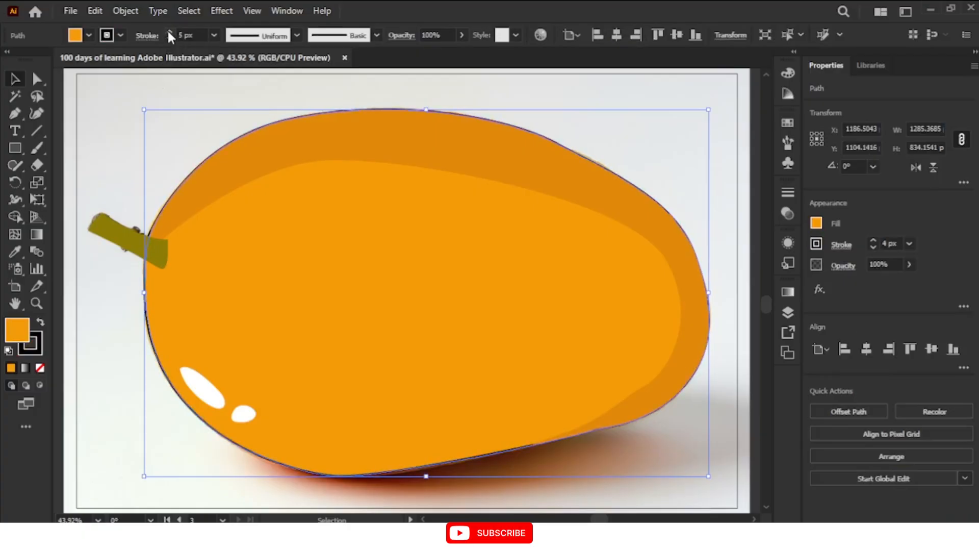
{"action": "left_click", "coordinate": [169, 32]}
{"action": "left_click", "coordinate": [169, 32]}
{"action": "left_click", "coordinate": [169, 32]}
{"action": "left_click", "coordinate": [169, 32]}
{"action": "left_click", "coordinate": [169, 32]}
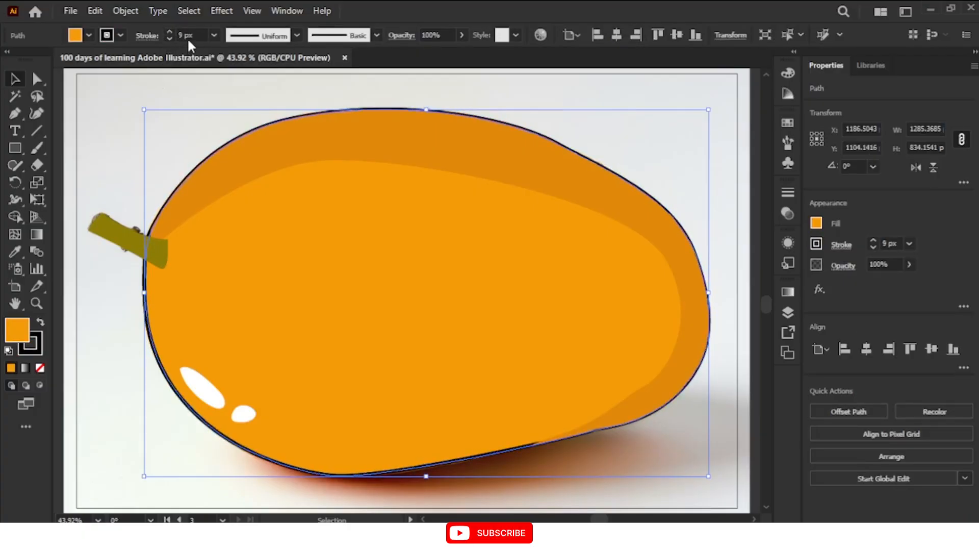
{"action": "left_click", "coordinate": [186, 35]}
{"action": "type", "text": "11"}
{"action": "key", "text": "Return"}
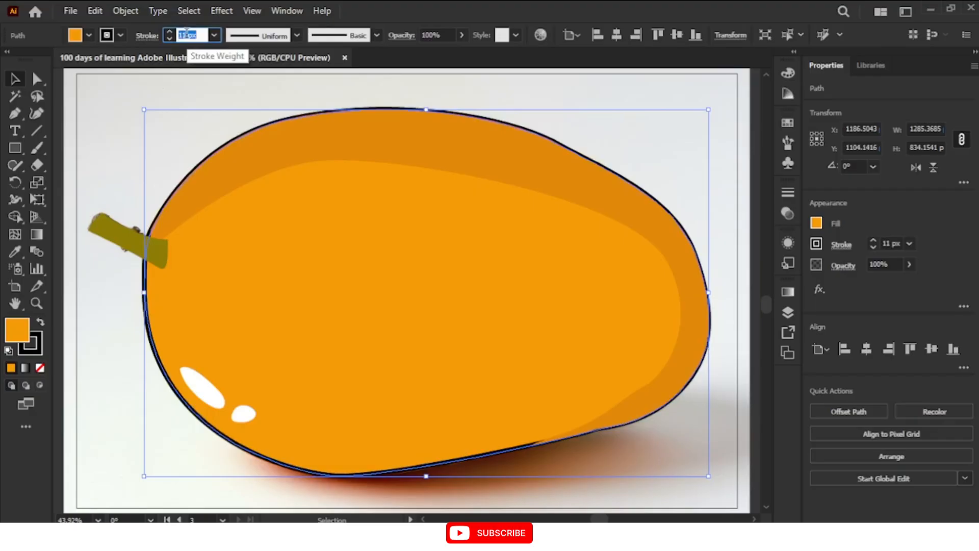
{"action": "left_click", "coordinate": [109, 173]}
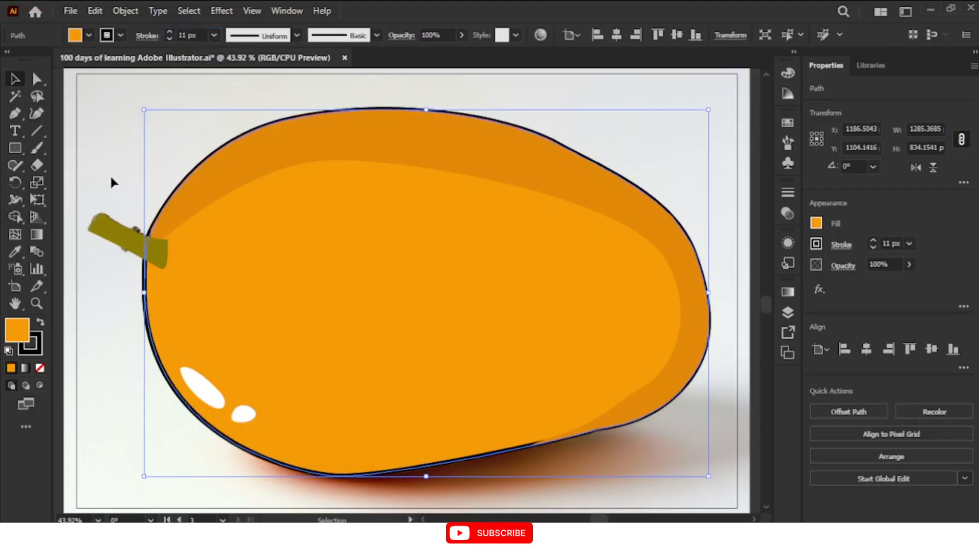
Nudge the darker shading band 7 px down and 1 px right, uncovering the mango's upper outline
{"action": "left_click", "coordinate": [332, 156]}
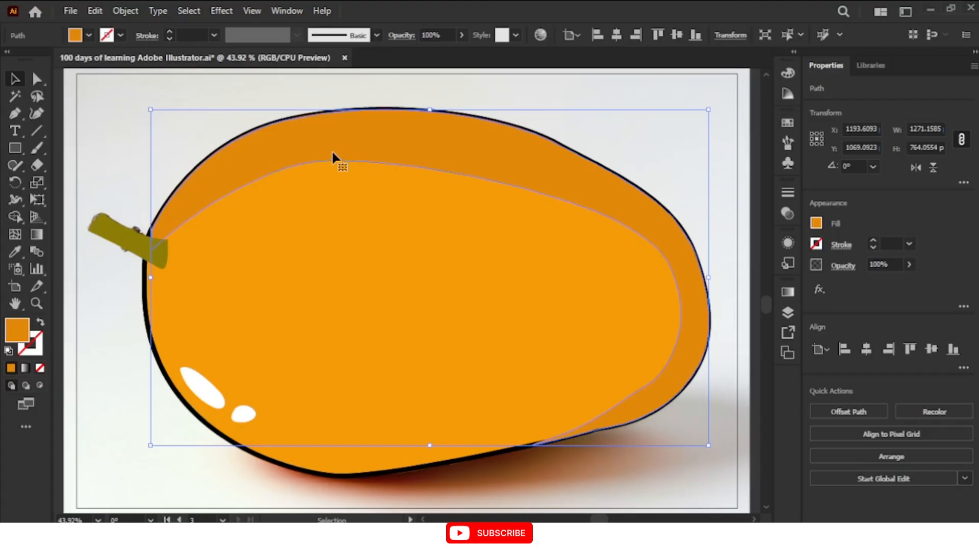
{"action": "left_click", "coordinate": [647, 146]}
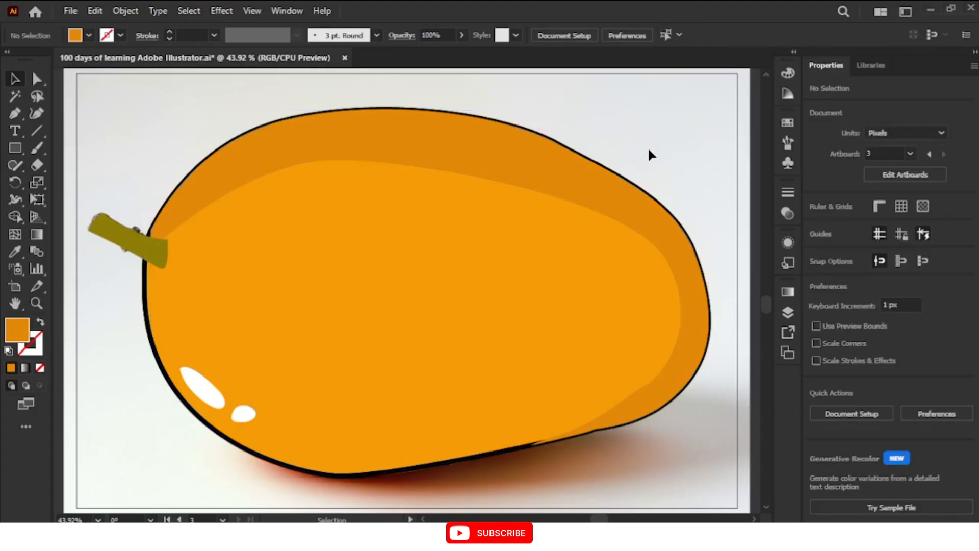
{"action": "left_click", "coordinate": [483, 175]}
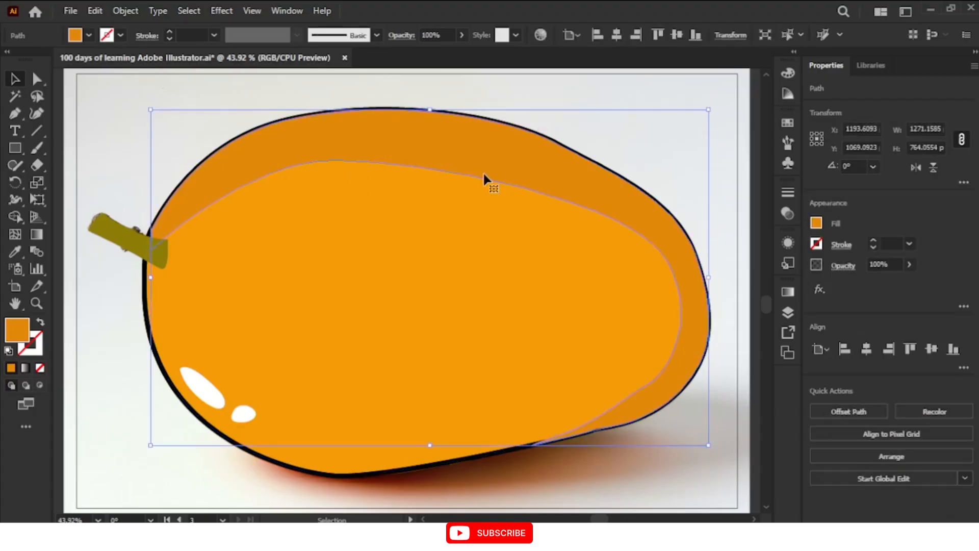
{"action": "key", "text": "Down"}
{"action": "key", "text": "Down"}
{"action": "key", "text": "Down"}
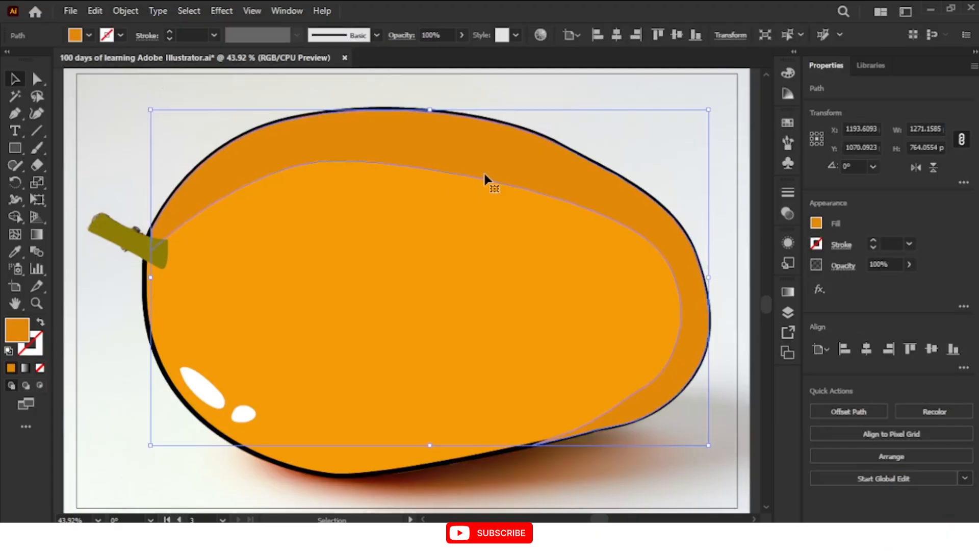
{"action": "key", "text": "Down"}
{"action": "key", "text": "Down"}
{"action": "key", "text": "Down"}
{"action": "key", "text": "Down"}
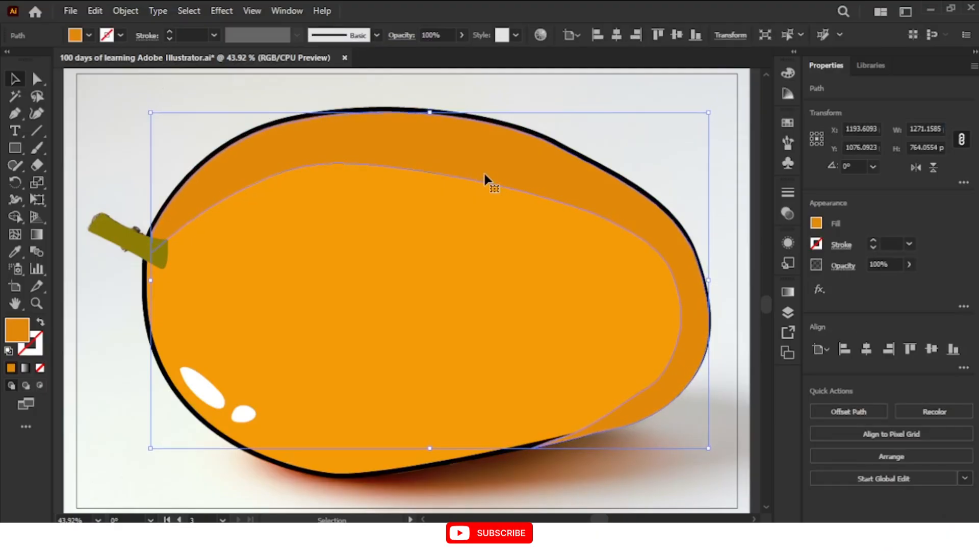
{"action": "key", "text": "Right"}
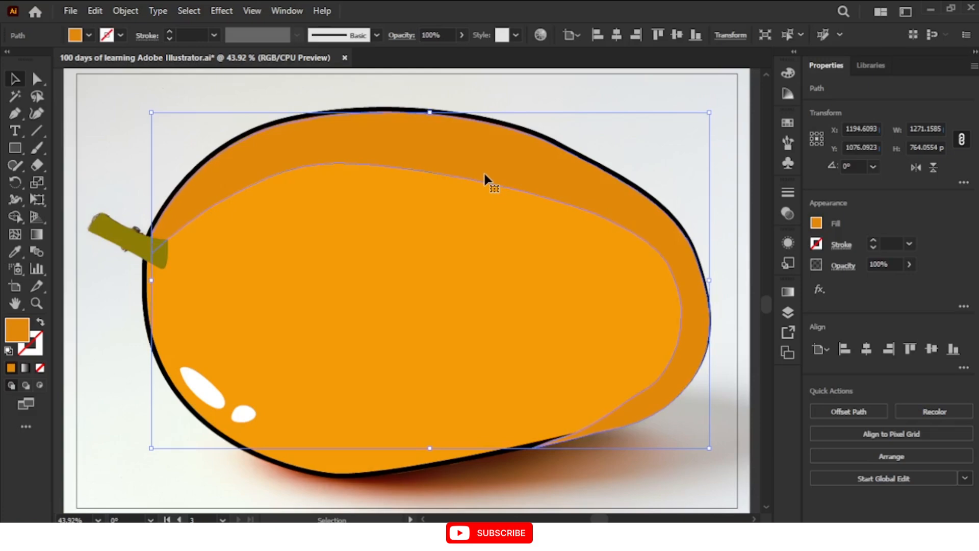
{"action": "key", "text": "Right"}
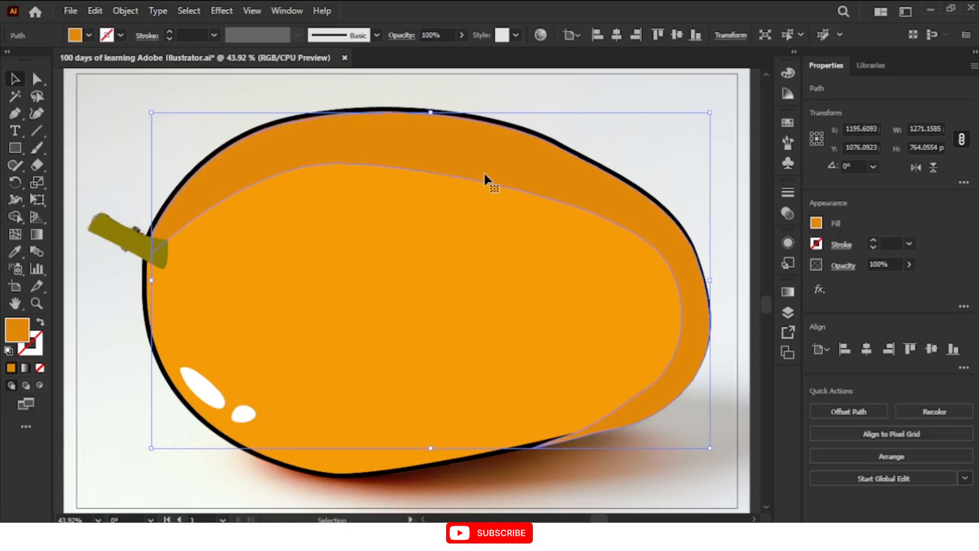
{"action": "key", "text": "Left"}
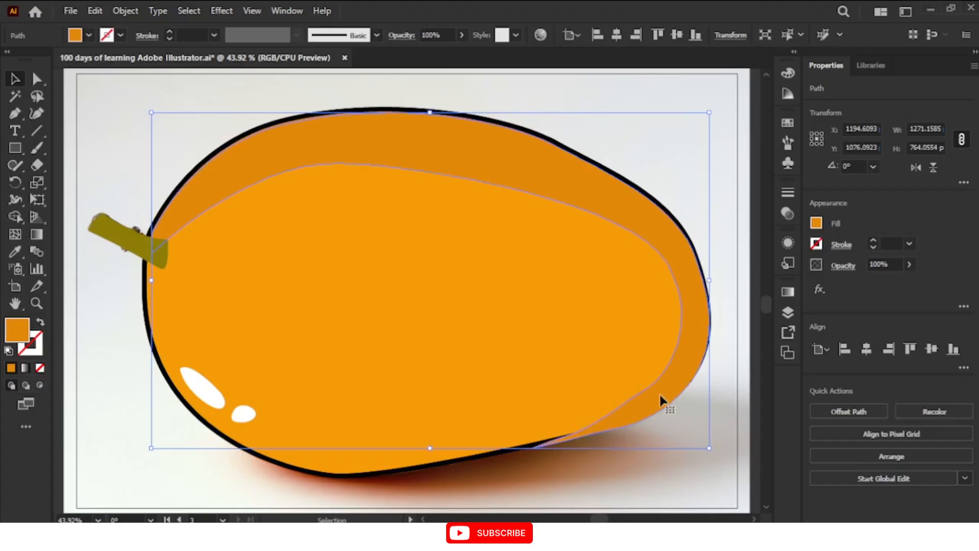
Try to trim the shading band's overhang along the mango's lower-right outline with the Shape Builder tool
{"action": "left_click", "coordinate": [623, 417], "text": "shift"}
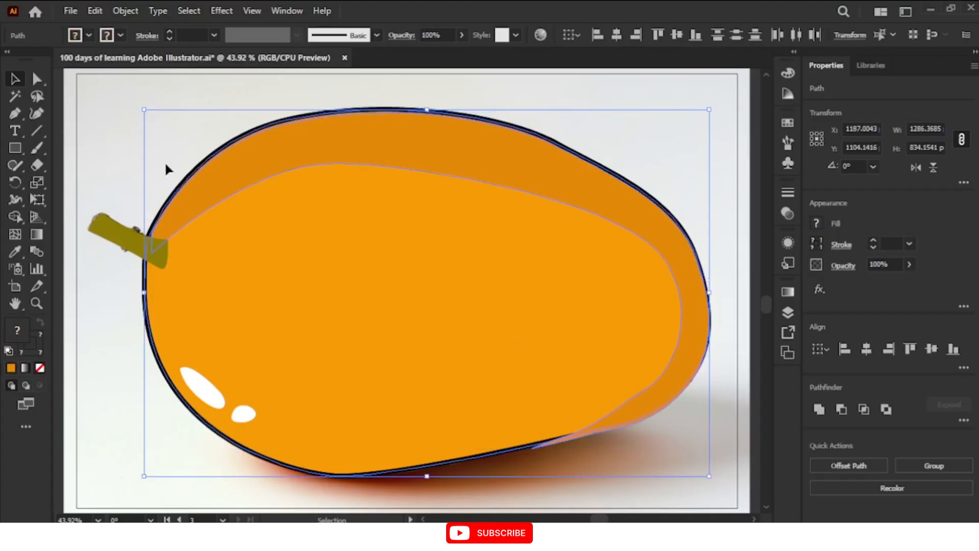
{"action": "left_click", "coordinate": [19, 219]}
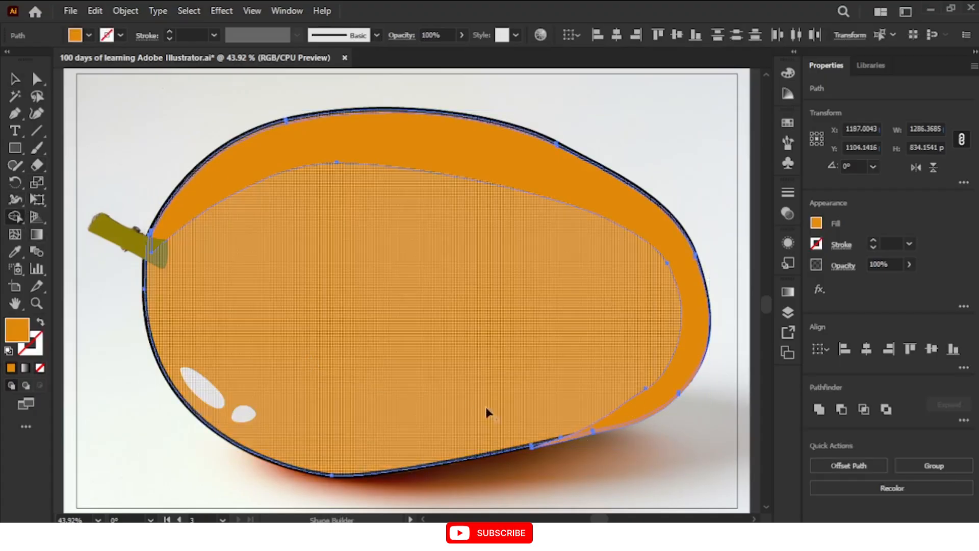
{"action": "left_click", "coordinate": [577, 439]}
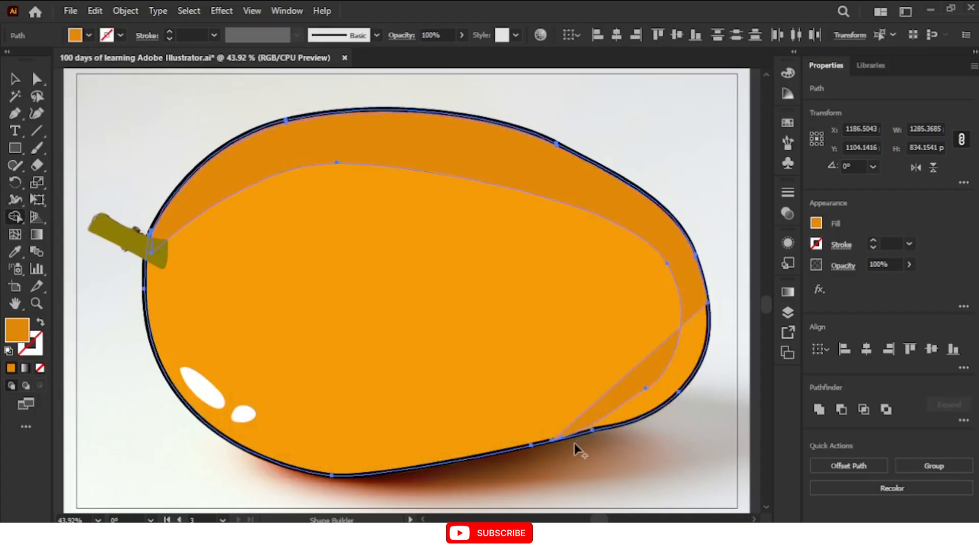
{"action": "left_click", "coordinate": [563, 441]}
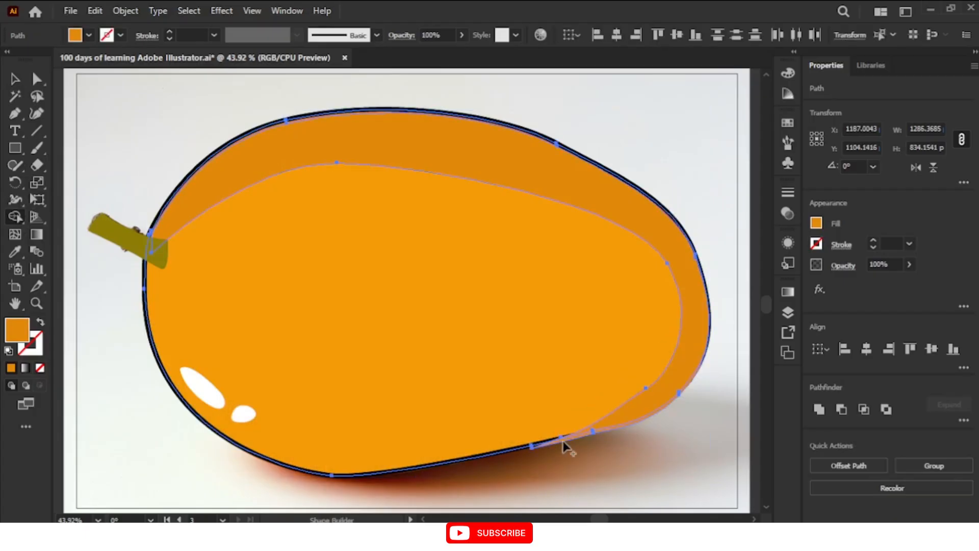
{"action": "key", "text": "n"}
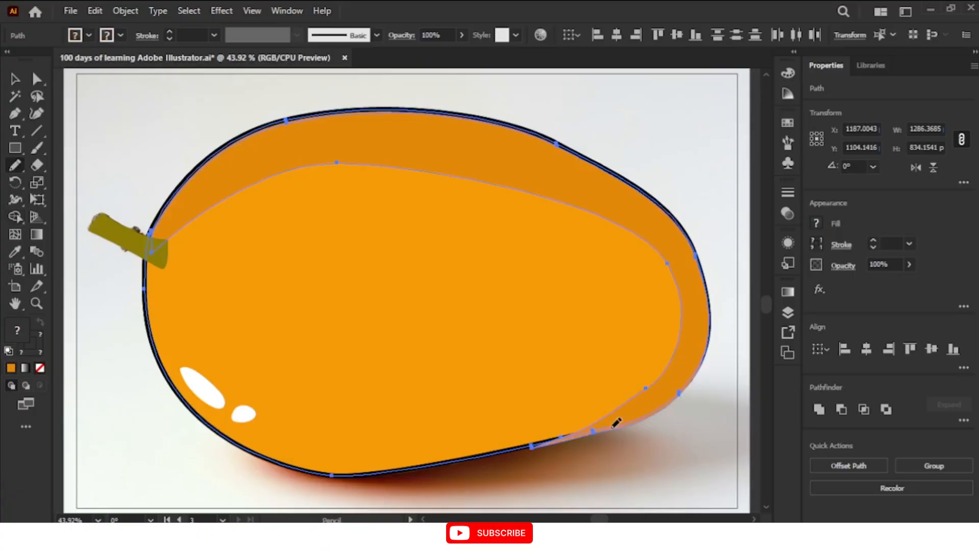
{"action": "key", "text": "v"}
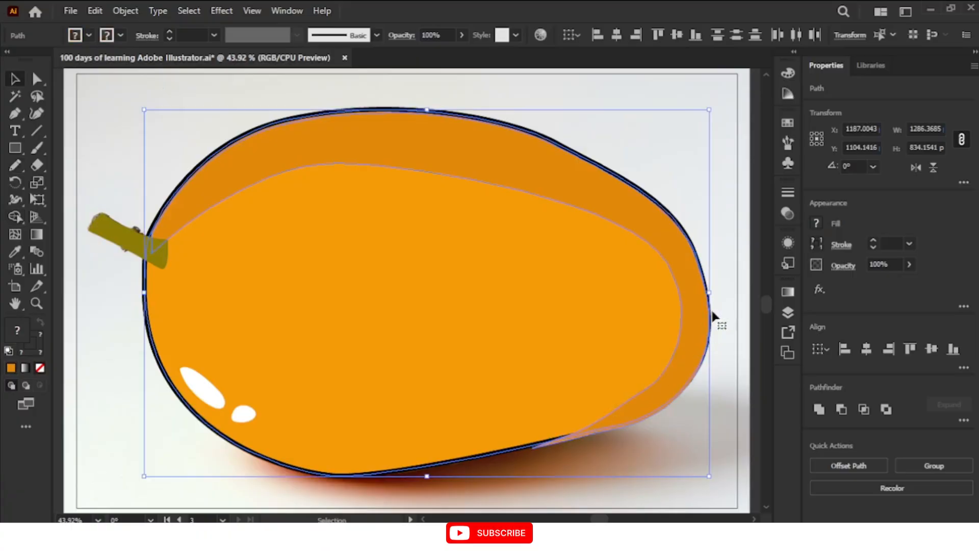
{"action": "left_click", "coordinate": [727, 287]}
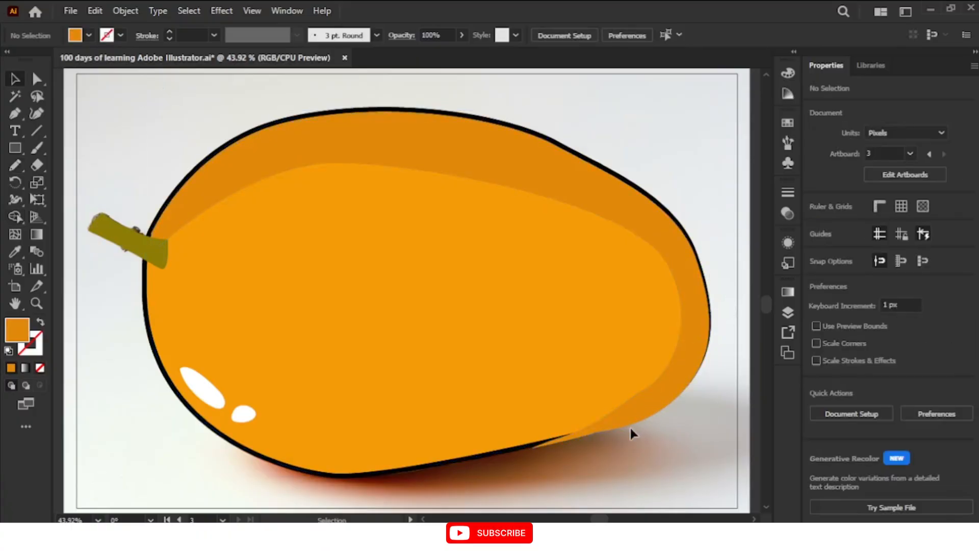
Redraw the shading band's lower-right edge with the Pencil tool so it follows just inside the mango's black outline, and deselect it
{"action": "left_click", "coordinate": [639, 409]}
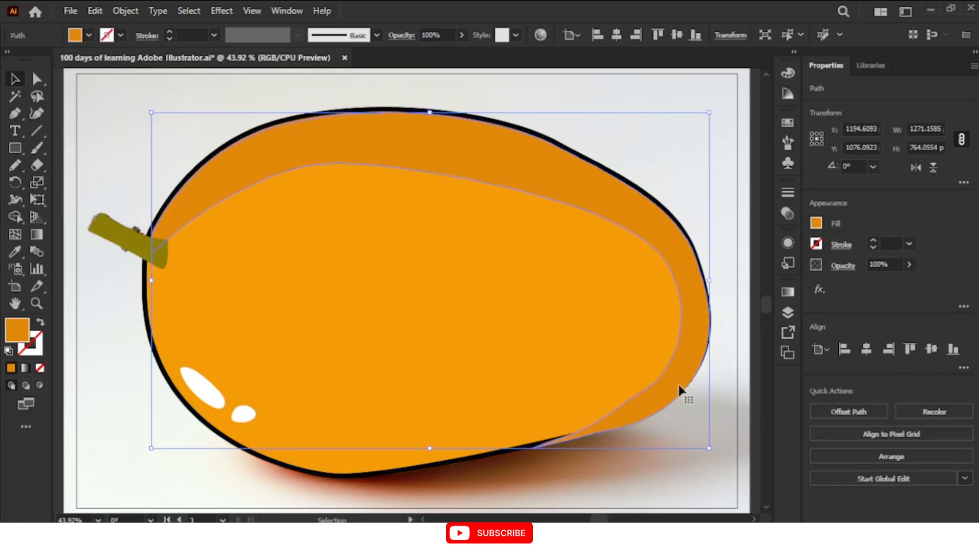
{"action": "left_click", "coordinate": [11, 167]}
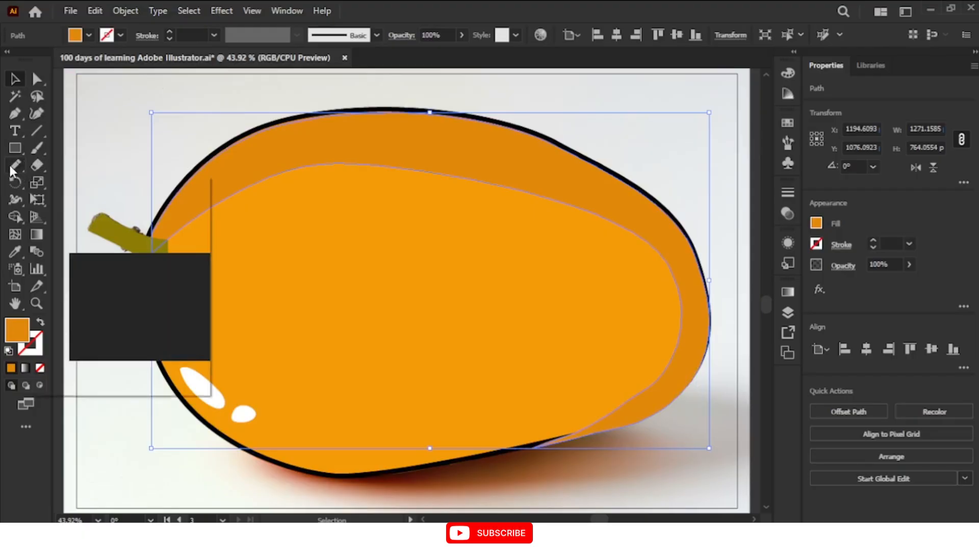
{"action": "key", "text": "minus"}
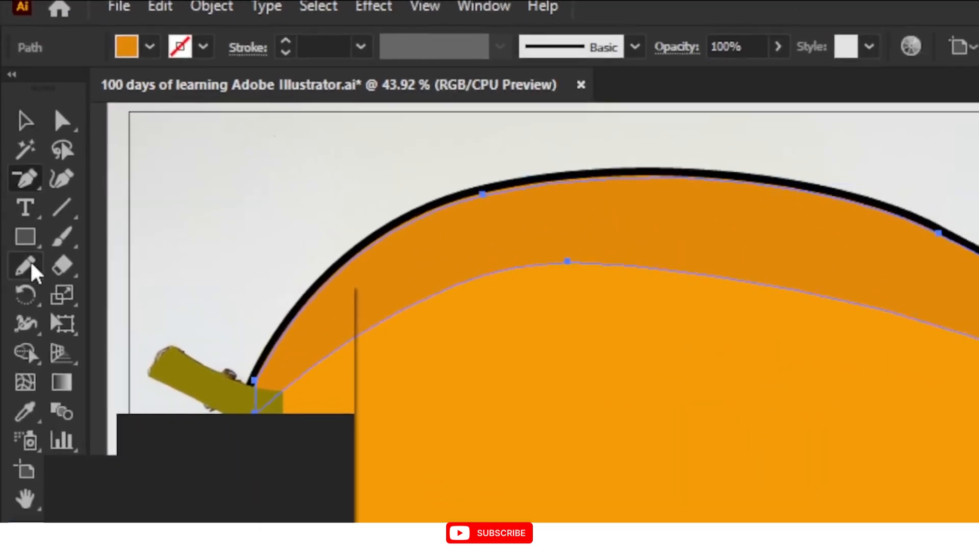
{"action": "left_click", "coordinate": [31, 264]}
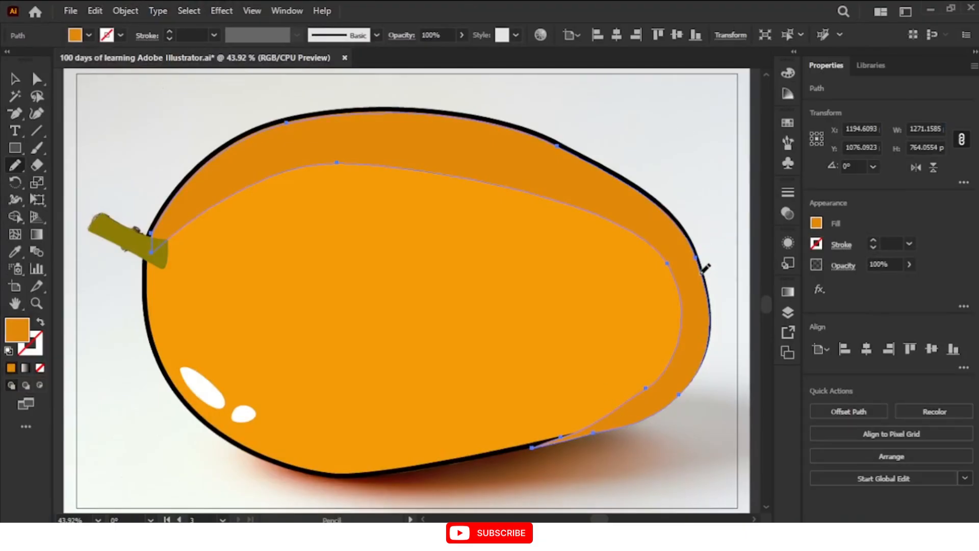
{"action": "mouse_move", "coordinate": [701, 273]}
{"action": "left_mouse_down"}
{"action": "mouse_move", "coordinate": [705, 331]}
{"action": "mouse_move", "coordinate": [690, 378]}
{"action": "mouse_move", "coordinate": [675, 394]}
{"action": "mouse_move", "coordinate": [582, 430]}
{"action": "left_mouse_up"}
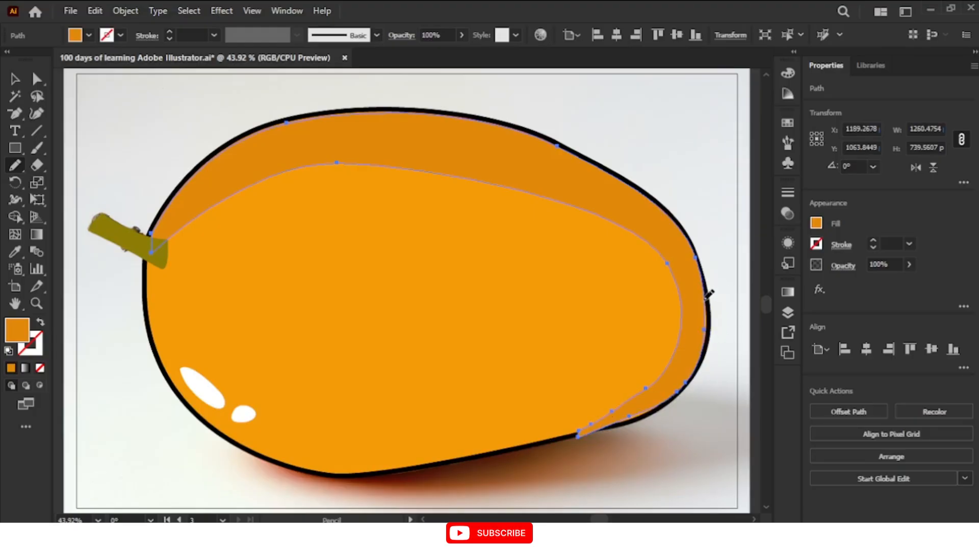
{"action": "left_click_drag", "start_coordinate": [706, 309], "coordinate": [704, 338]}
{"action": "left_click_drag", "start_coordinate": [666, 403], "coordinate": [582, 429]}
{"action": "key", "text": "v"}
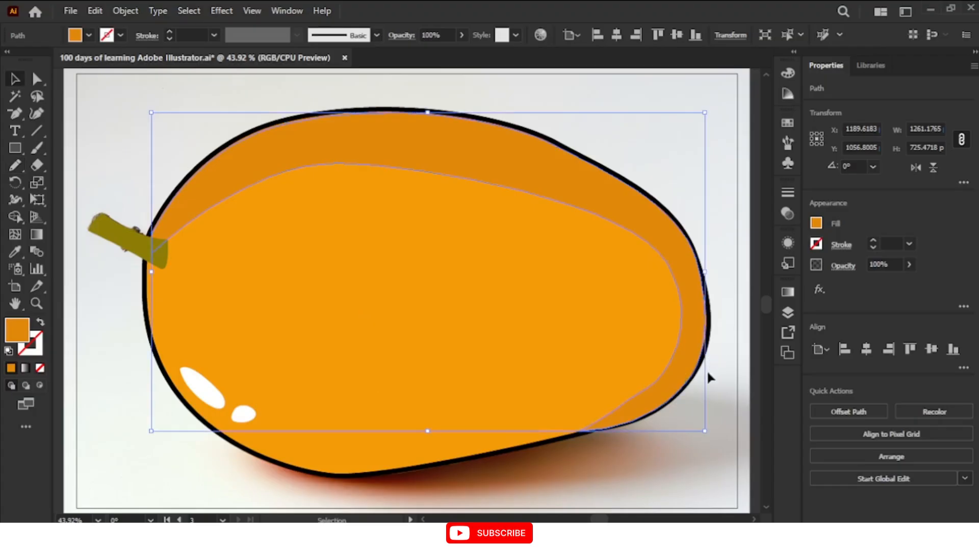
{"action": "left_click", "coordinate": [717, 367]}
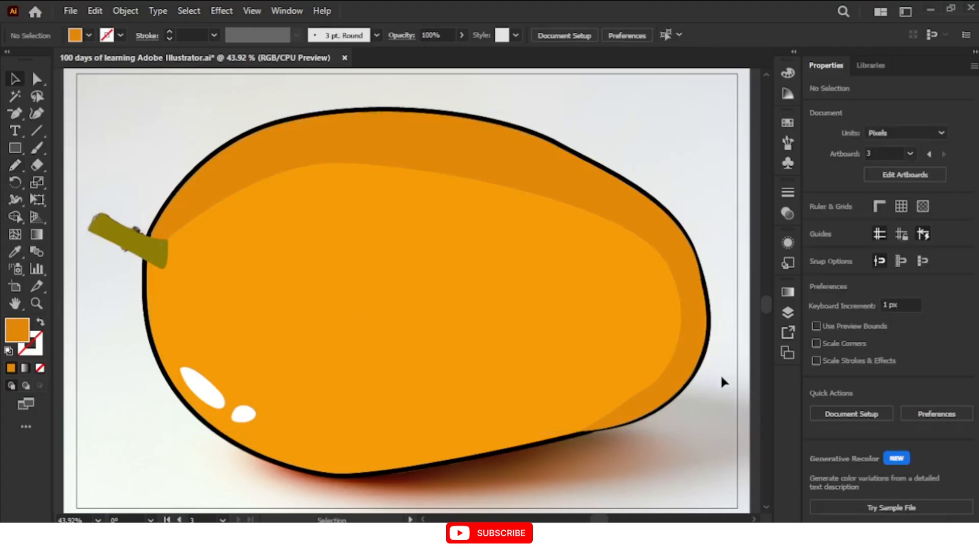
{"action": "left_click", "coordinate": [654, 234]}
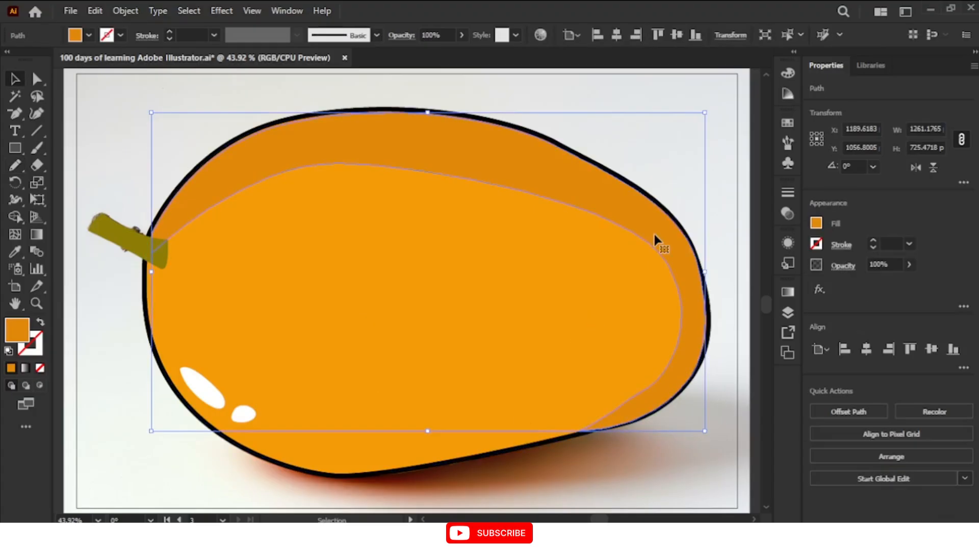
{"action": "key", "text": "n"}
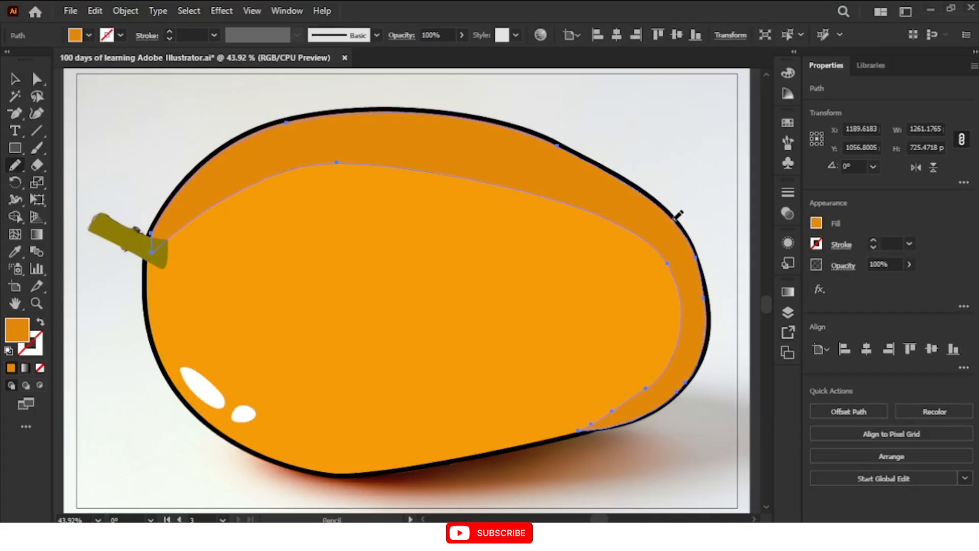
{"action": "key", "text": "v"}
{"action": "left_click", "coordinate": [689, 194]}
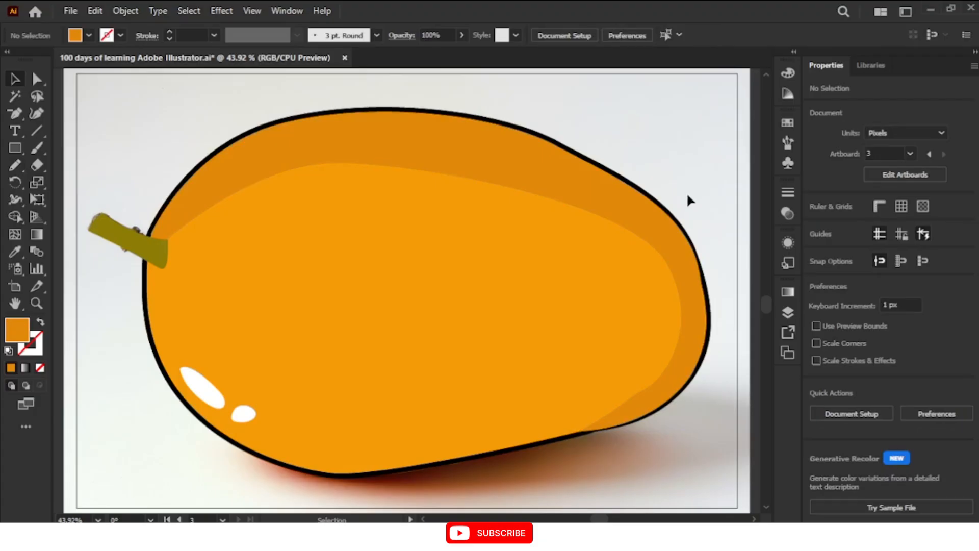
Send the stem backward two levels so its inner end sits behind the shading band and the mango body
{"action": "left_click", "coordinate": [136, 243]}
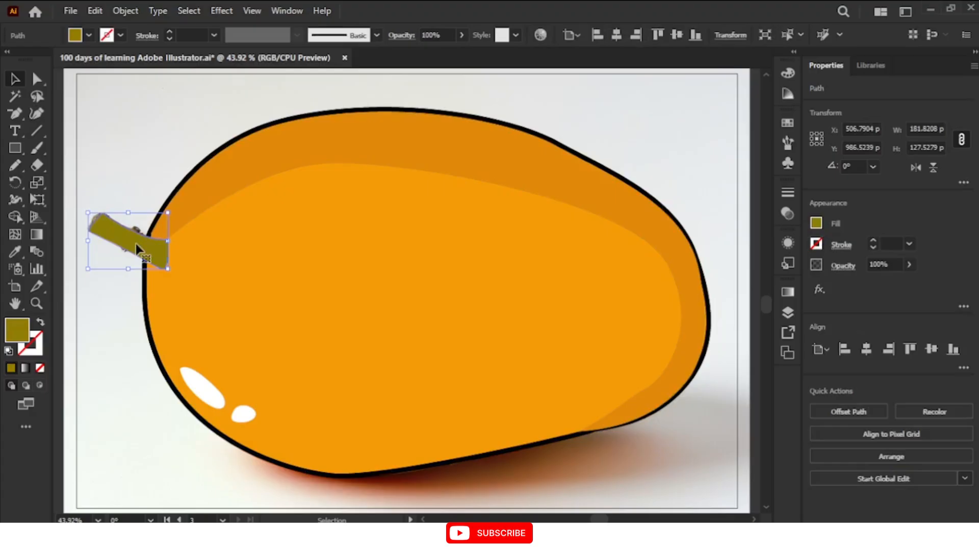
{"action": "right_click", "coordinate": [136, 244]}
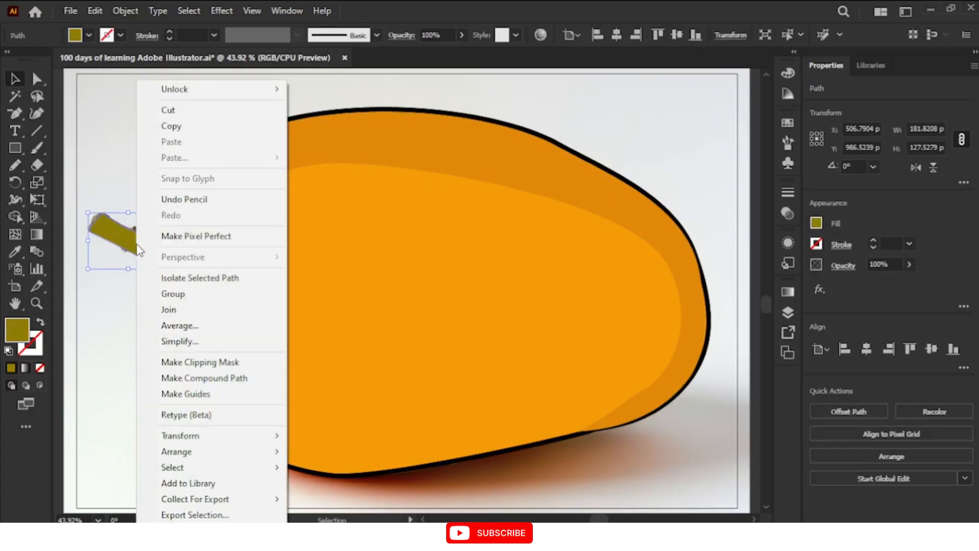
{"action": "mouse_move", "coordinate": [244, 451]}
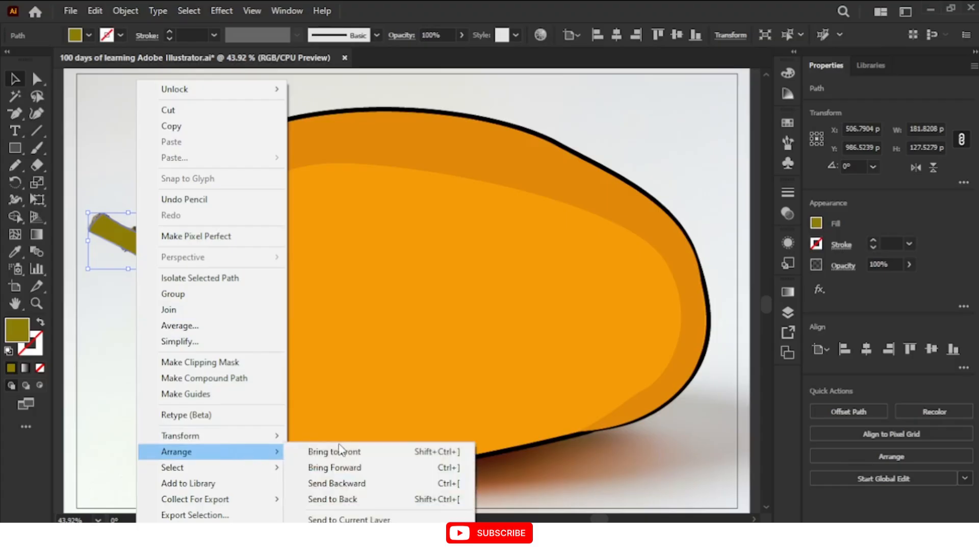
{"action": "left_click", "coordinate": [345, 484]}
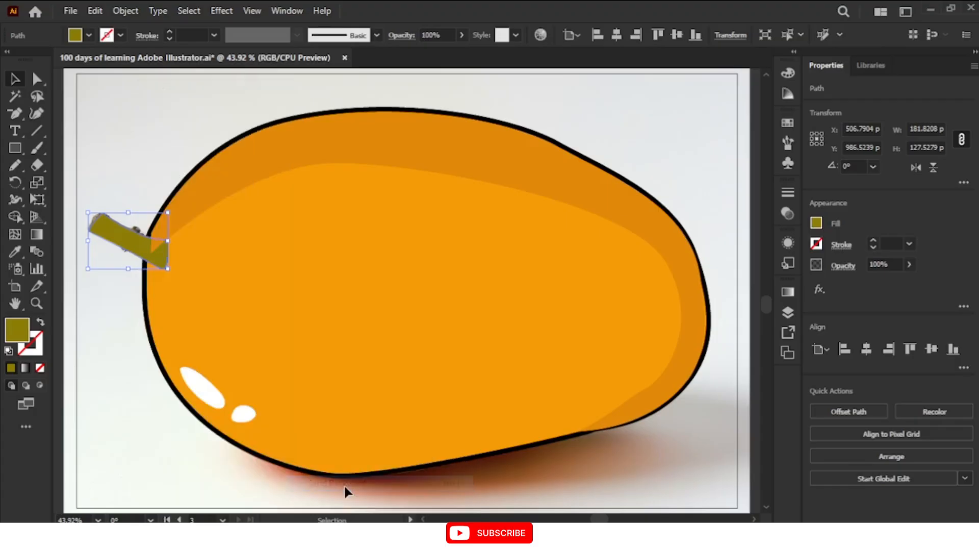
{"action": "right_click", "coordinate": [136, 244]}
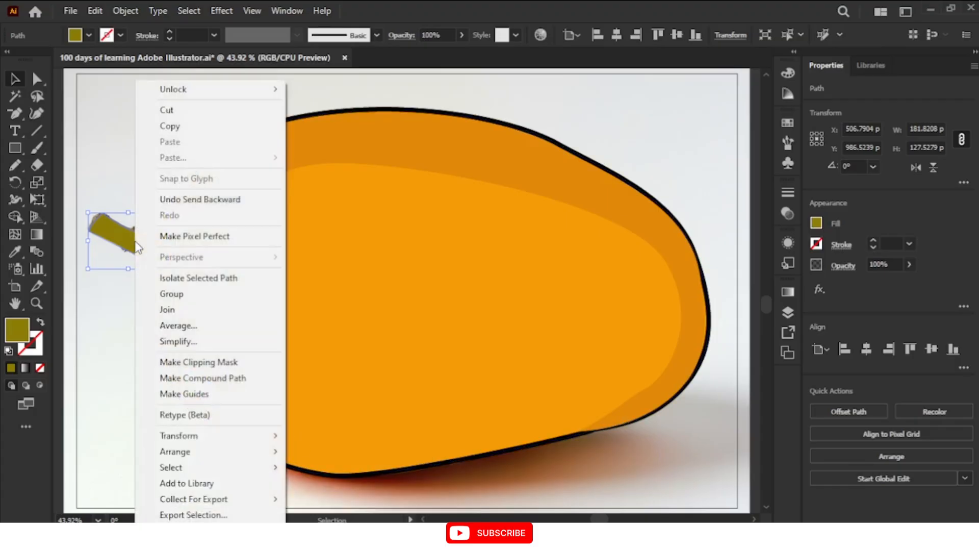
{"action": "mouse_move", "coordinate": [220, 454]}
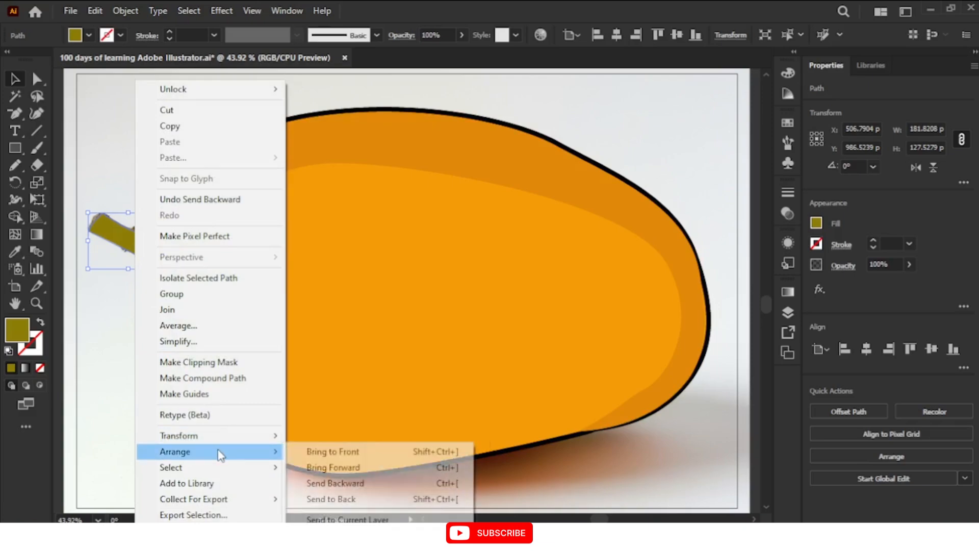
{"action": "left_click", "coordinate": [353, 485]}
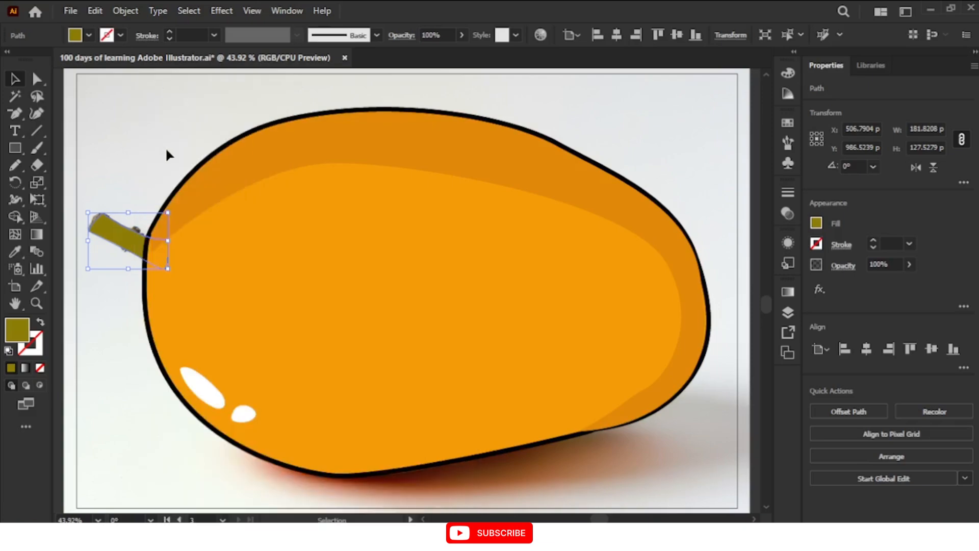
Give the stem a black outline with a stroke weight of 11 px, matching the mango body, and deselect it
{"action": "left_click", "coordinate": [214, 158]}
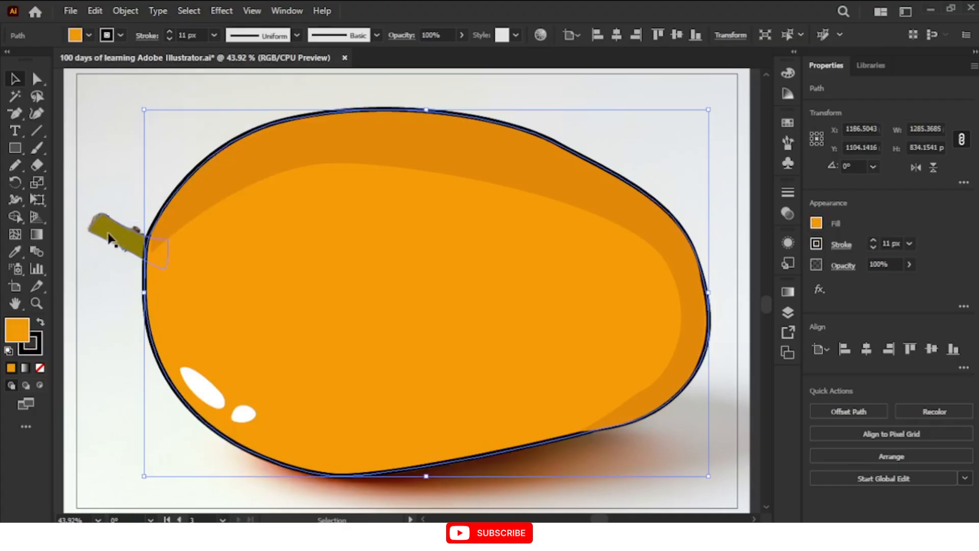
{"action": "left_click", "coordinate": [117, 238]}
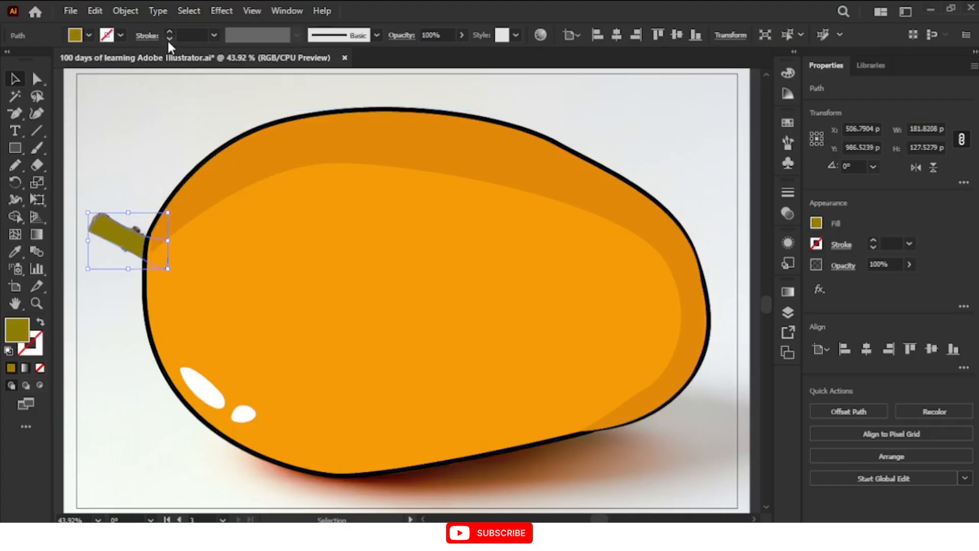
{"action": "left_click", "coordinate": [193, 35]}
{"action": "type", "text": "11"}
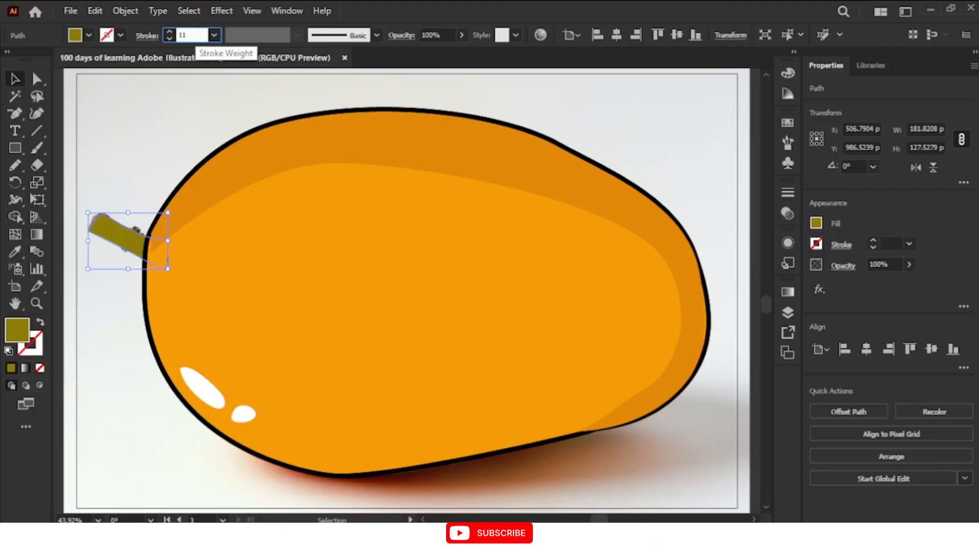
{"action": "key", "text": "Return"}
{"action": "left_click", "coordinate": [133, 173]}
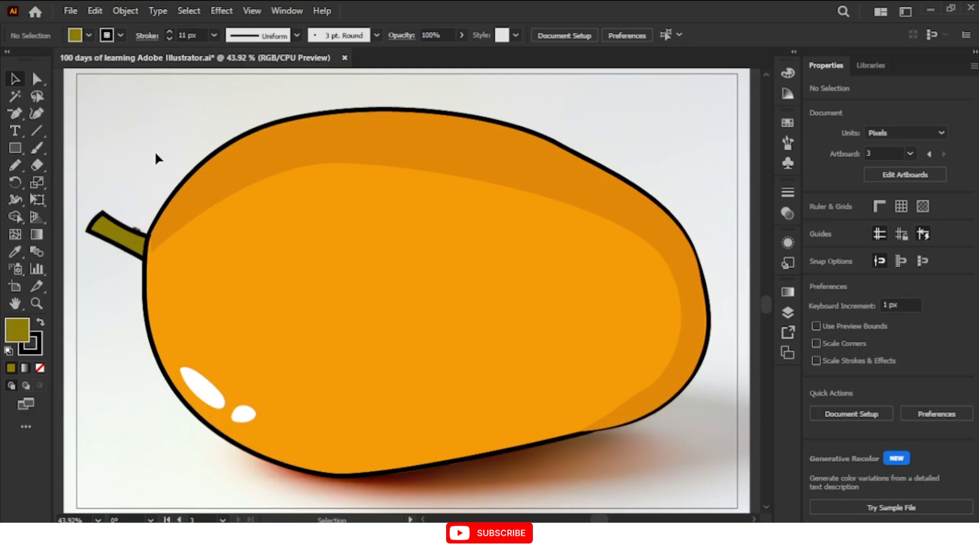
{"action": "scroll", "coordinate": [155, 161], "scroll_direction": "down", "scroll_amount": 1}
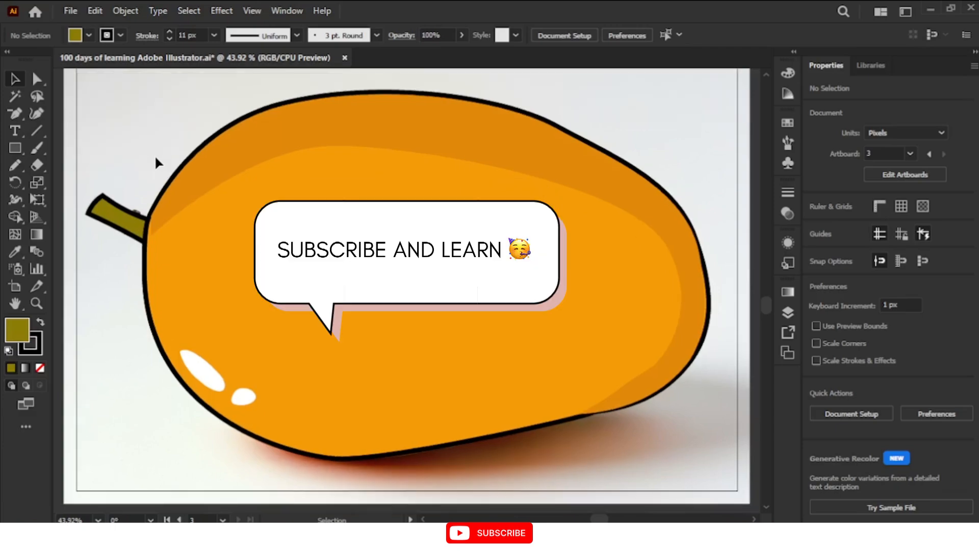